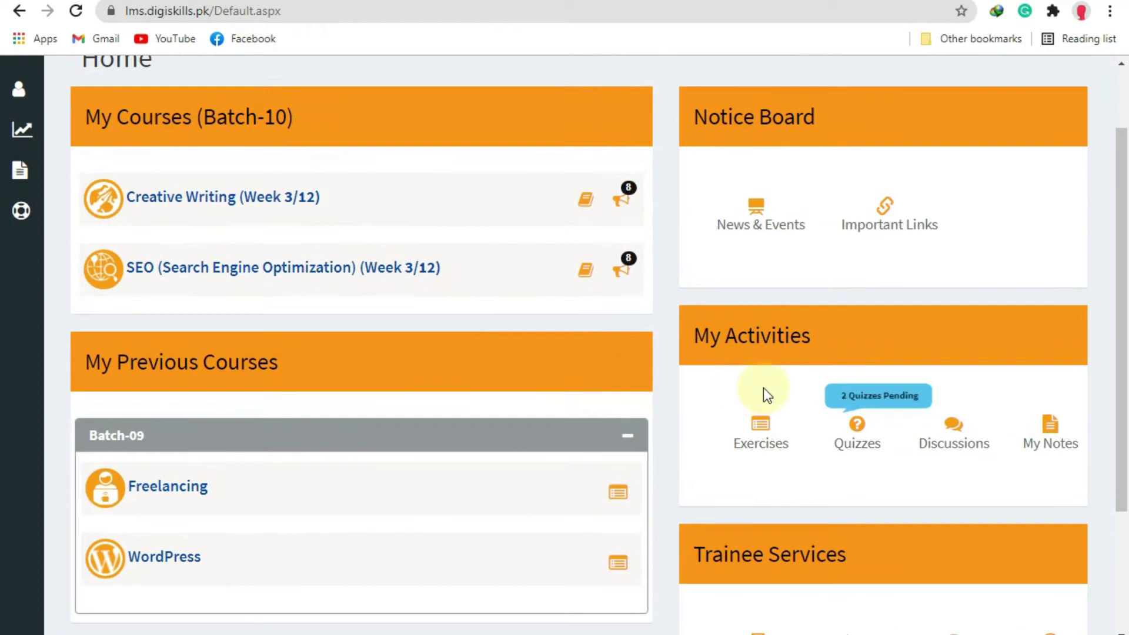
# - Open the quizzes list from My Activities and start Quiz No. 1 of the SEO (Search Engine Optimization) course
pyautogui.scroll(2, 372, 281)
pyautogui.scroll(-1, 372, 281)
pyautogui.scroll(-1, 372, 281)
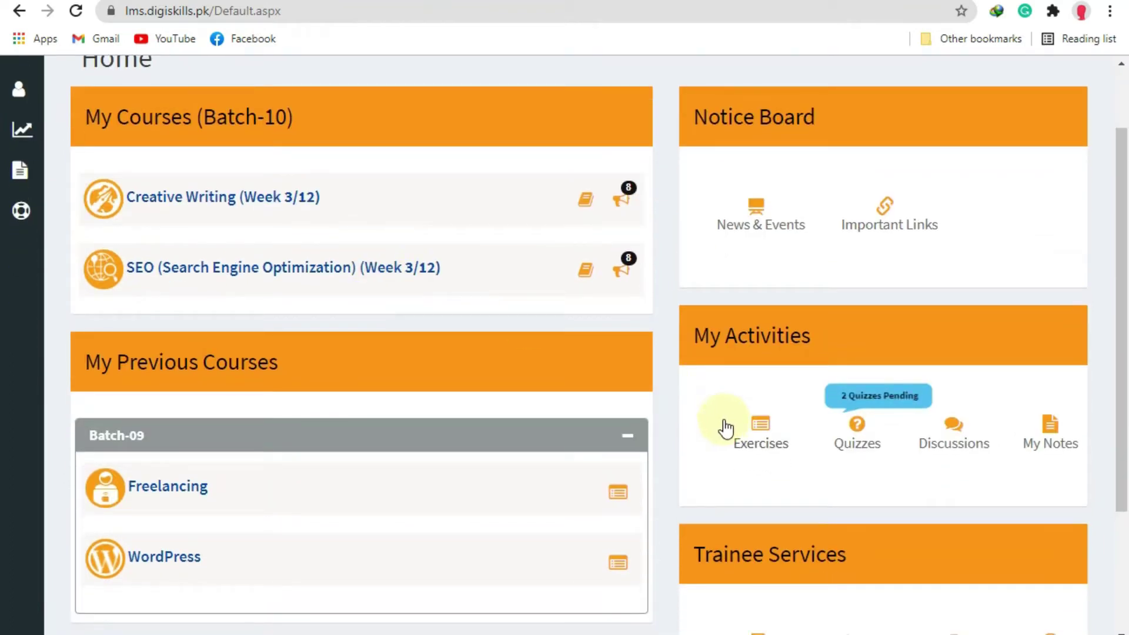
pyautogui.click(855, 437)
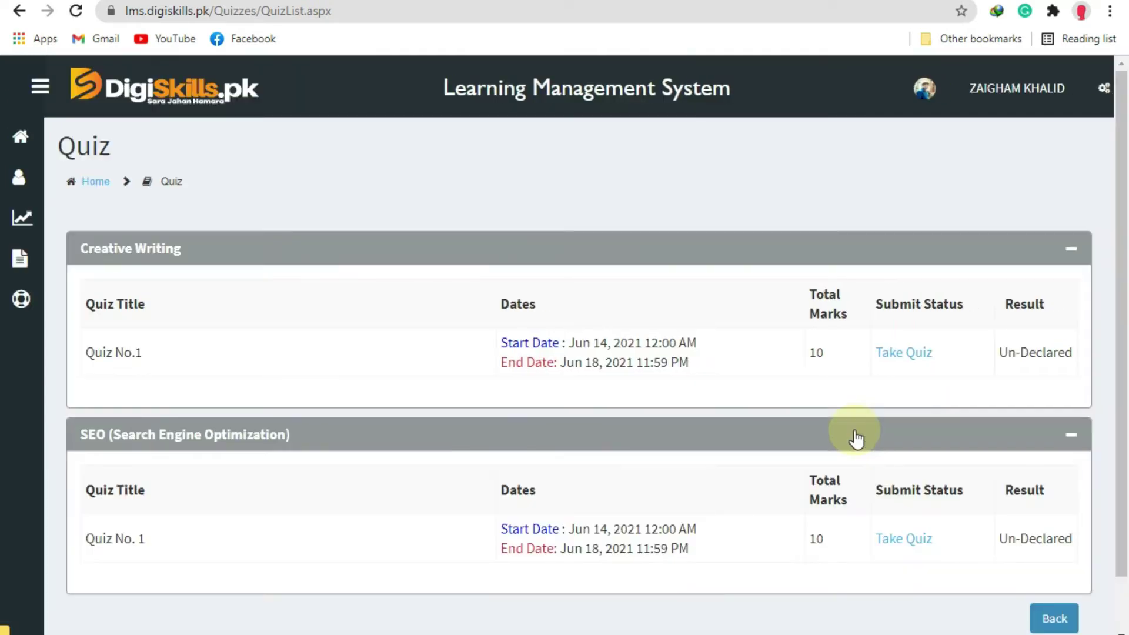
pyautogui.scroll(-1, 461, 422)
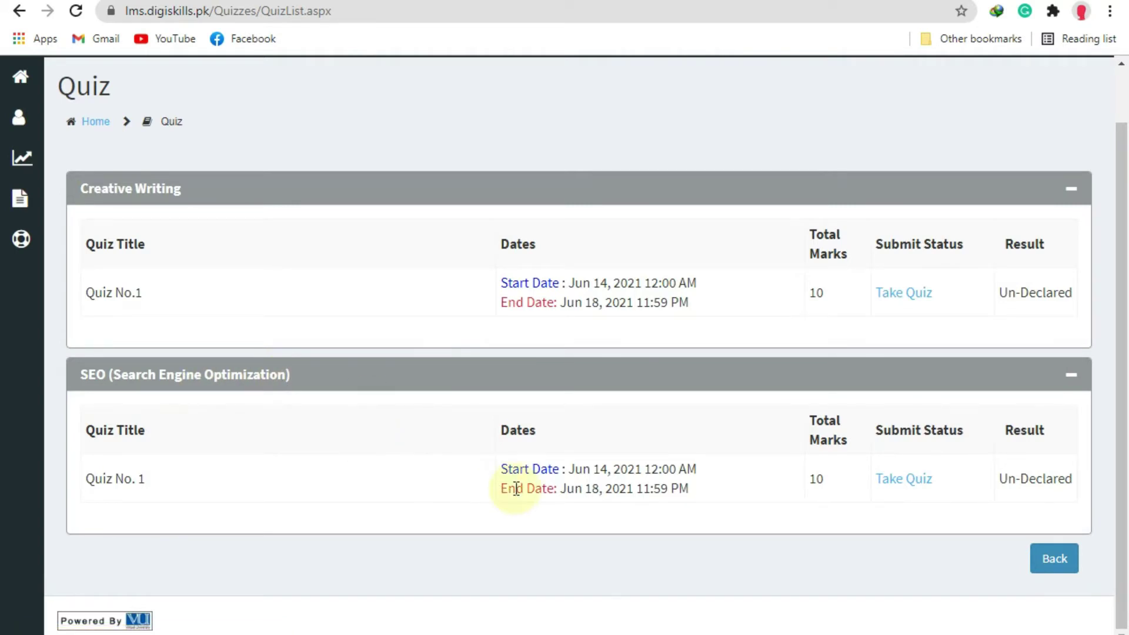
pyautogui.click(896, 483)
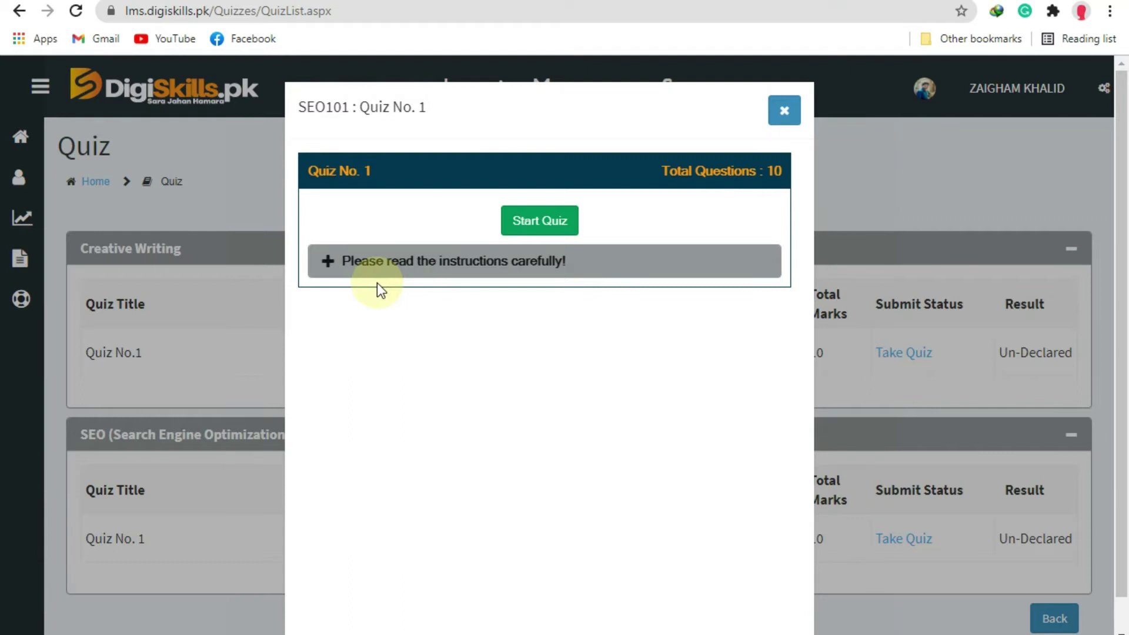
pyautogui.click(552, 224)
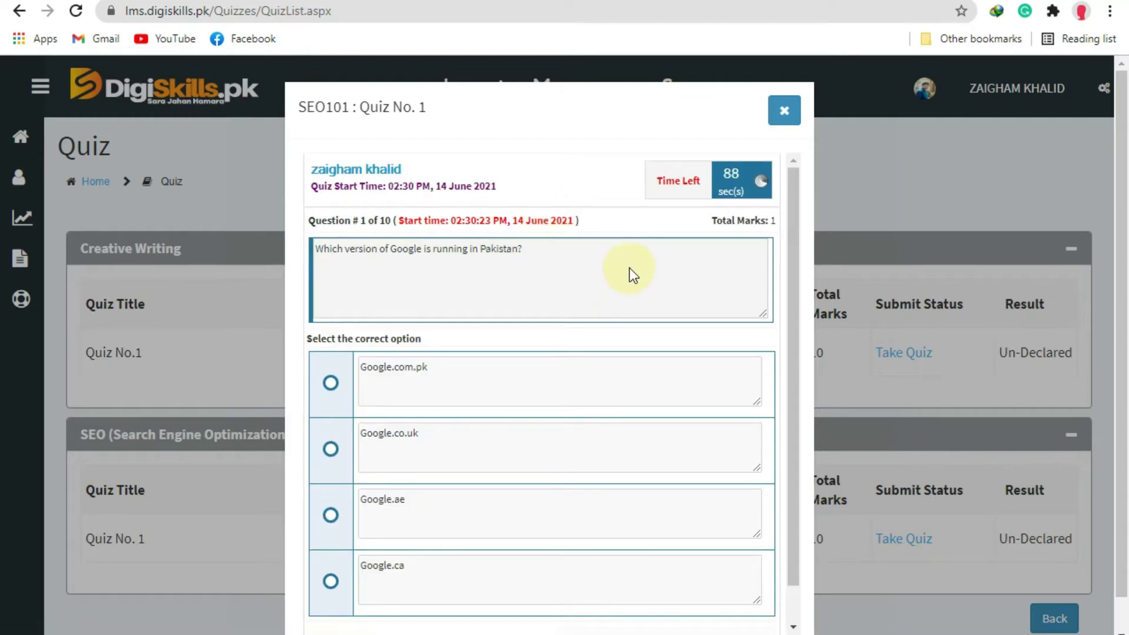
# - Answer question 1 with "Google.com.pk" and question 2 with "Customer decision", saving each answer
pyautogui.scroll(-1, 629, 268)
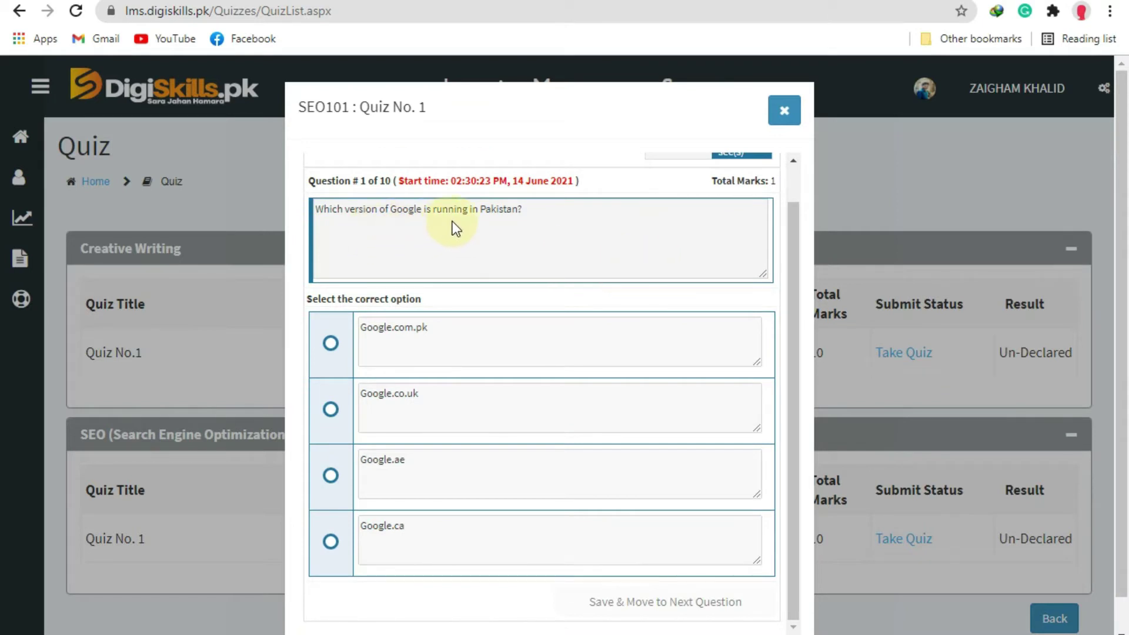
pyautogui.scroll(-1, 553, 238)
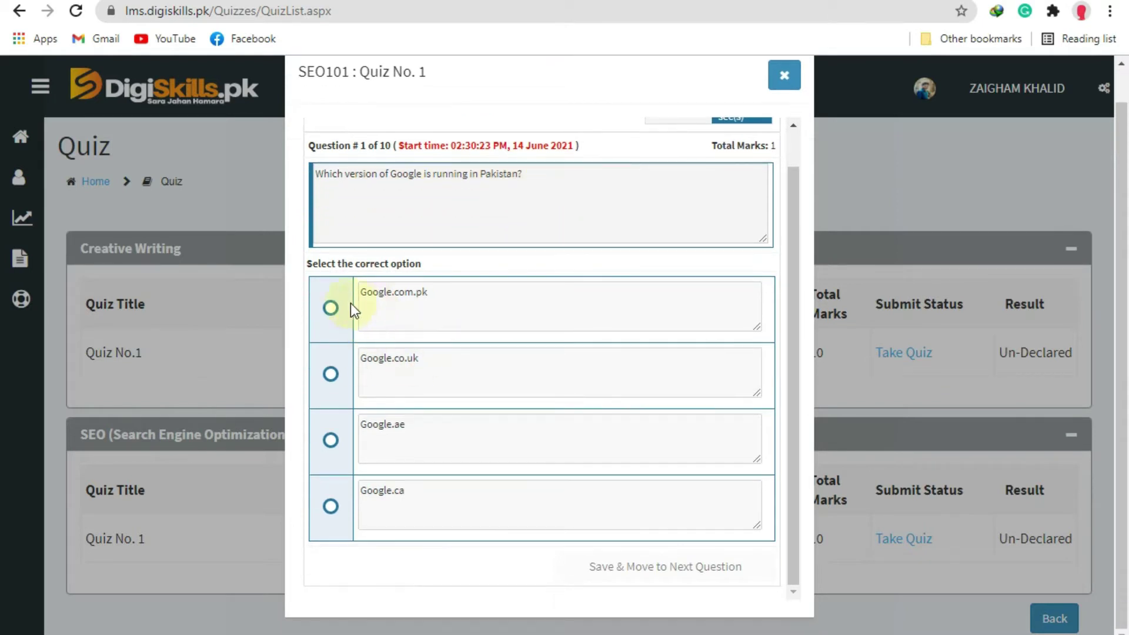
pyautogui.click(347, 307)
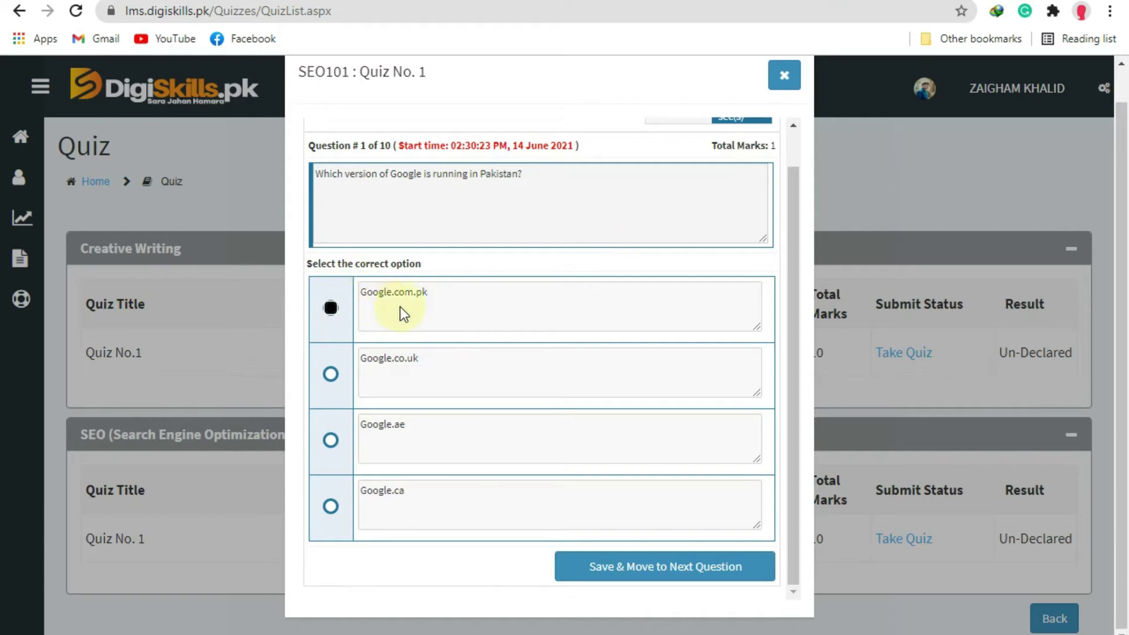
pyautogui.click(657, 566)
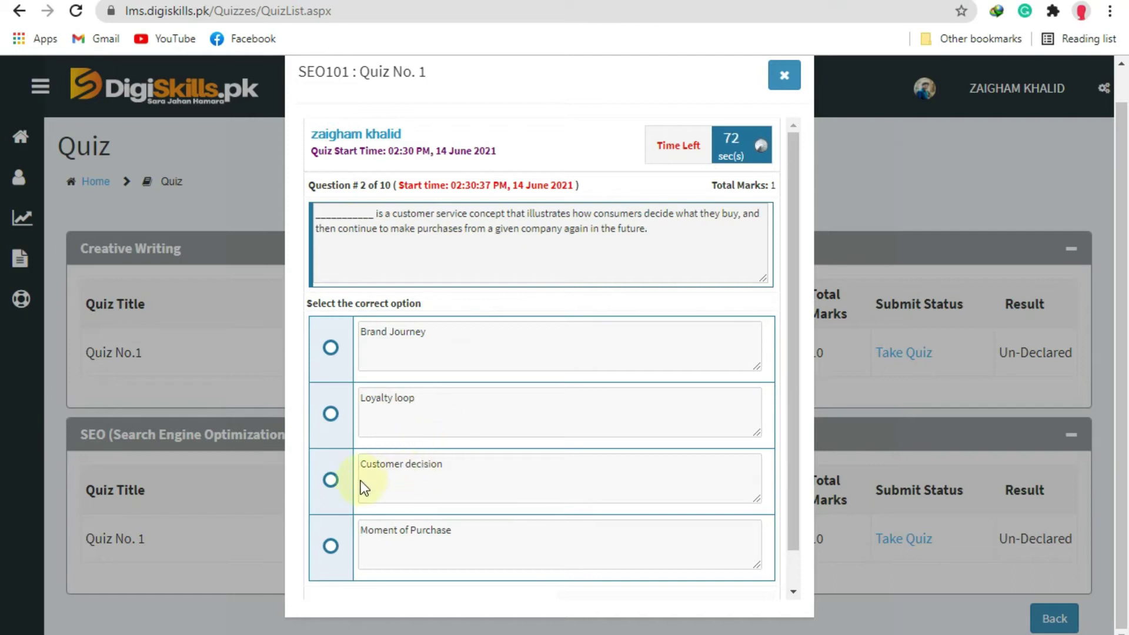
pyautogui.click(331, 480)
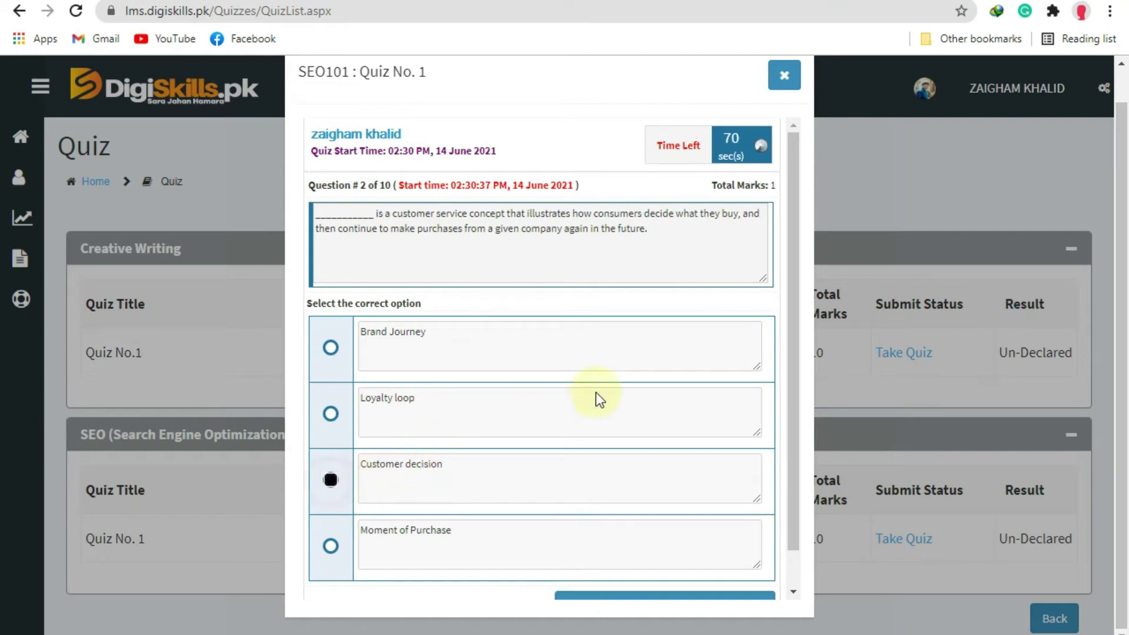
pyautogui.scroll(-1, 595, 392)
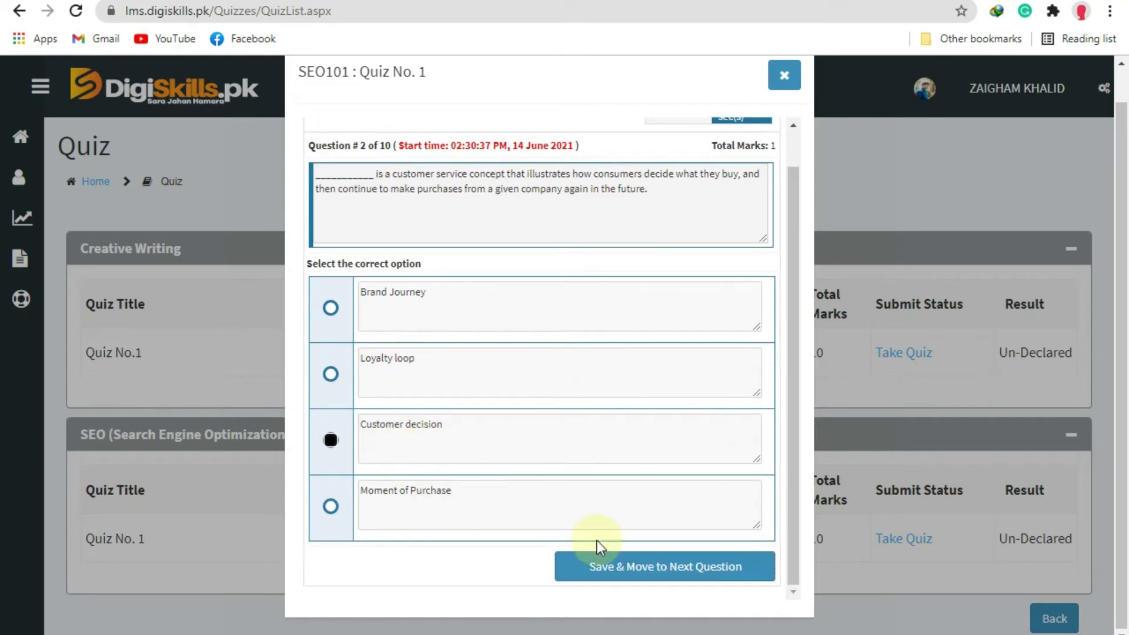
pyautogui.click(644, 562)
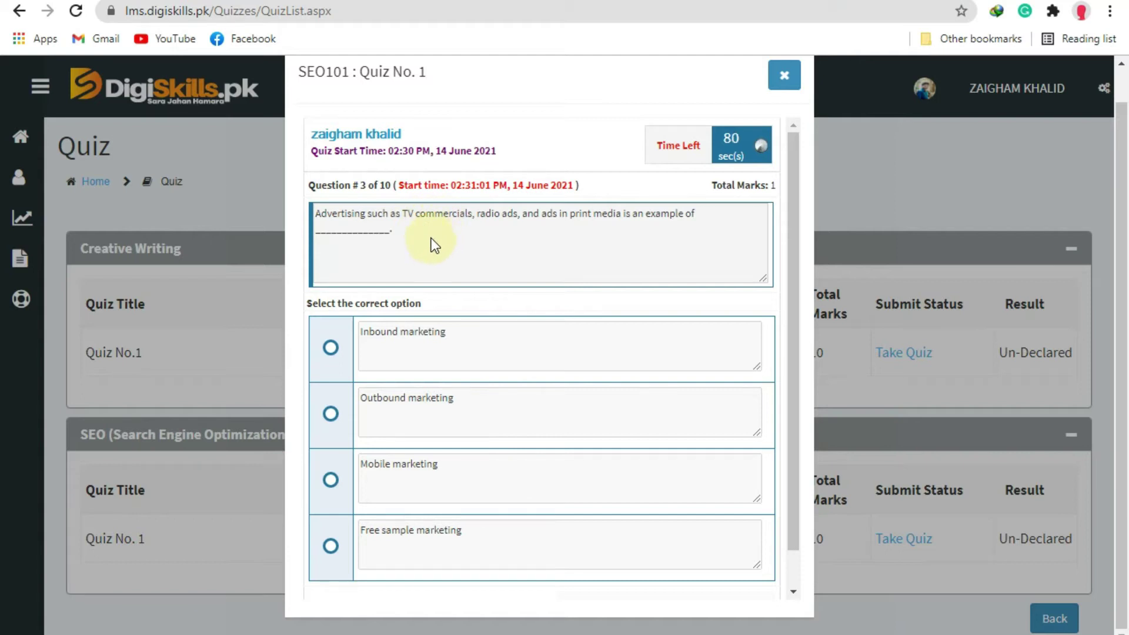
# - Answer question 3 with "Outbound marketing" and question 4 on the keyword planner country with "Pakistan", saving each answer
pyautogui.click(333, 413)
pyautogui.scroll(-1, 551, 344)
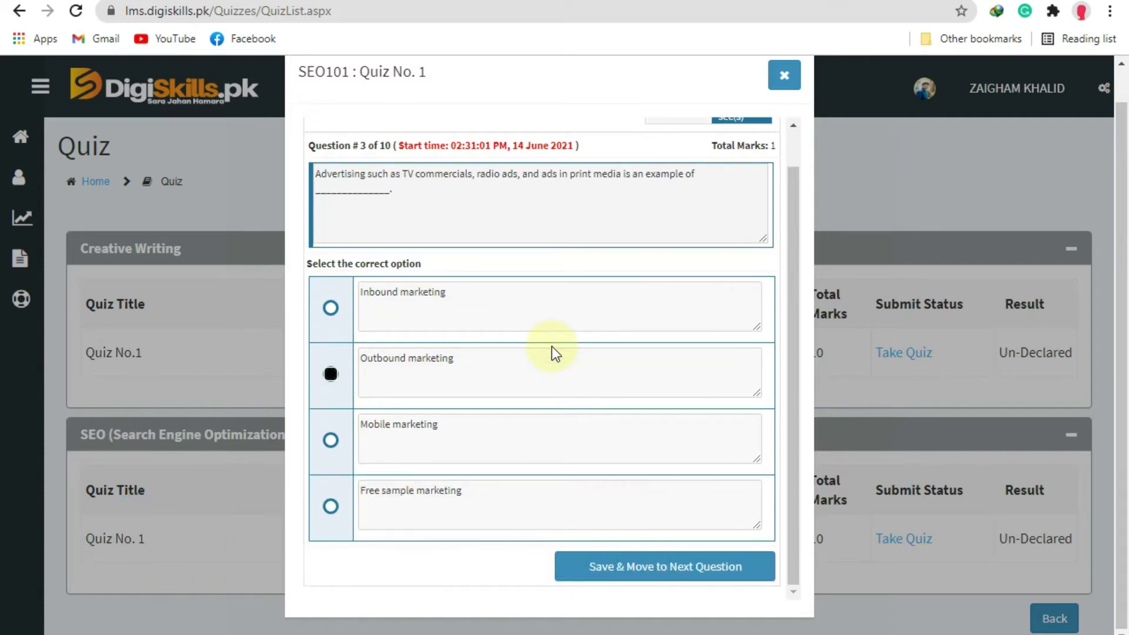
pyautogui.click(625, 564)
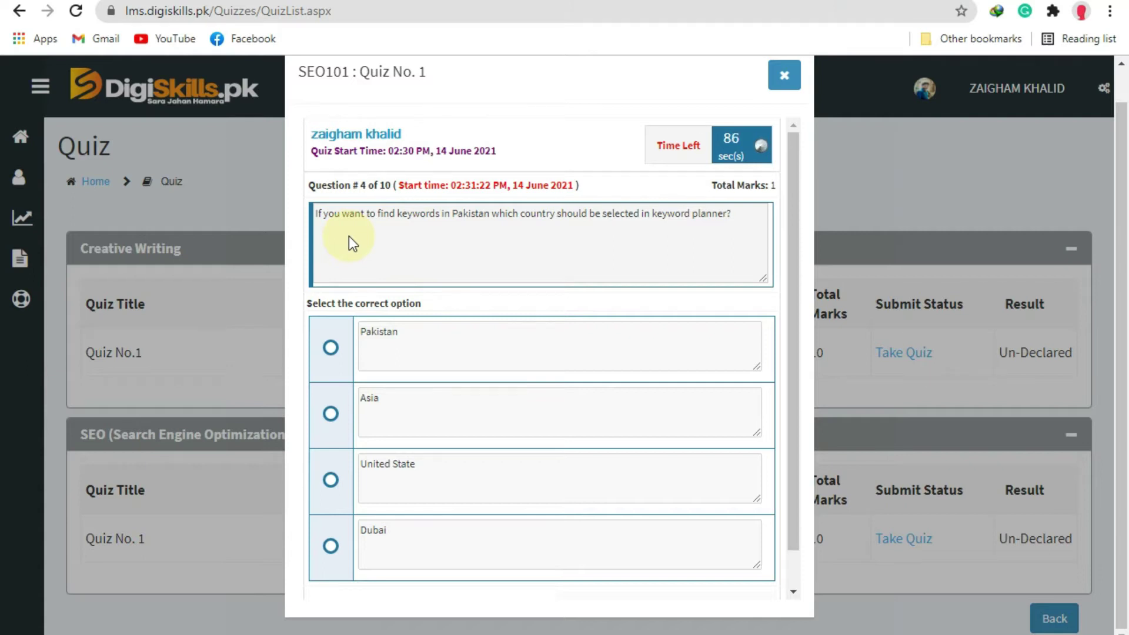
pyautogui.click(330, 350)
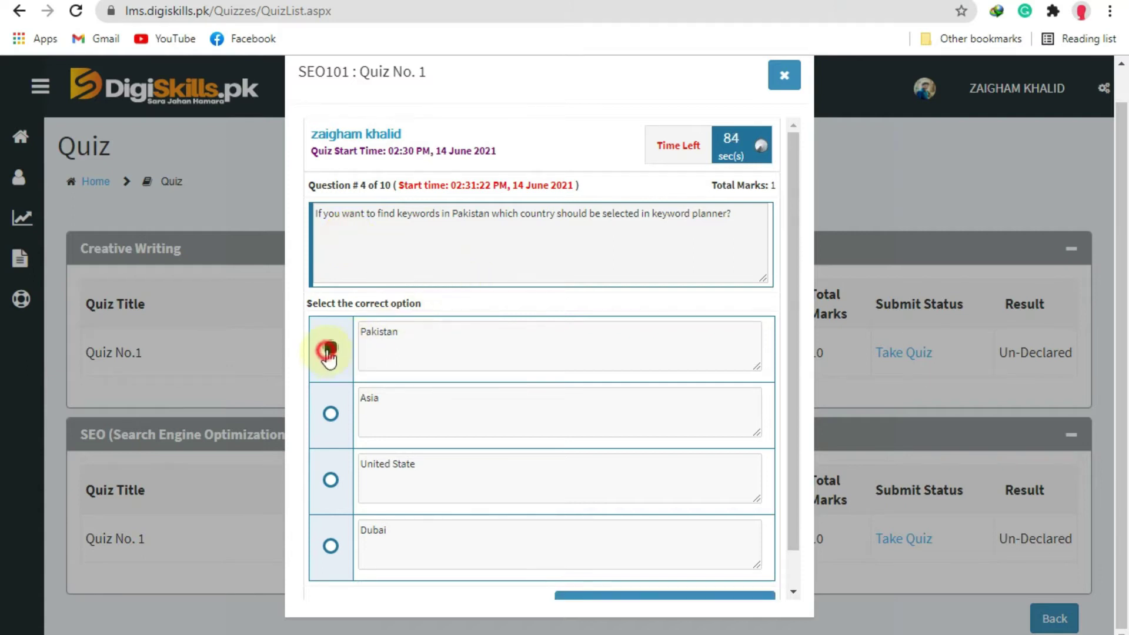
pyautogui.scroll(-1, 544, 416)
pyautogui.click(620, 568)
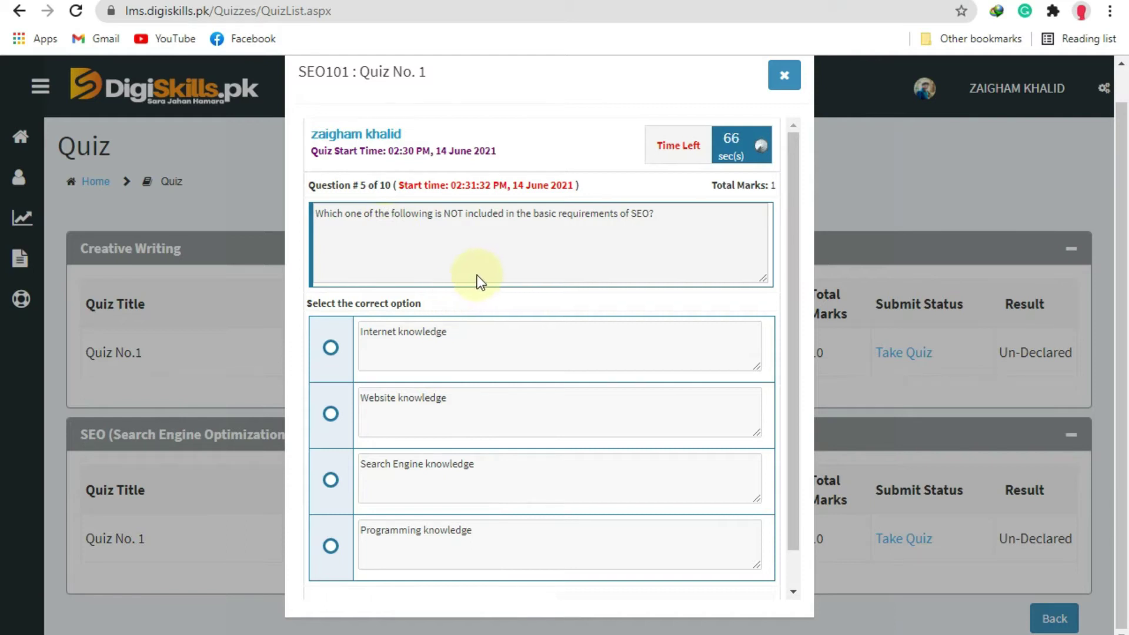
# - Answer question 5 with "Programming knowledge" and question 6 with "Inbound Marketing", saving each answer
pyautogui.scroll(-1, 478, 274)
pyautogui.click(329, 506)
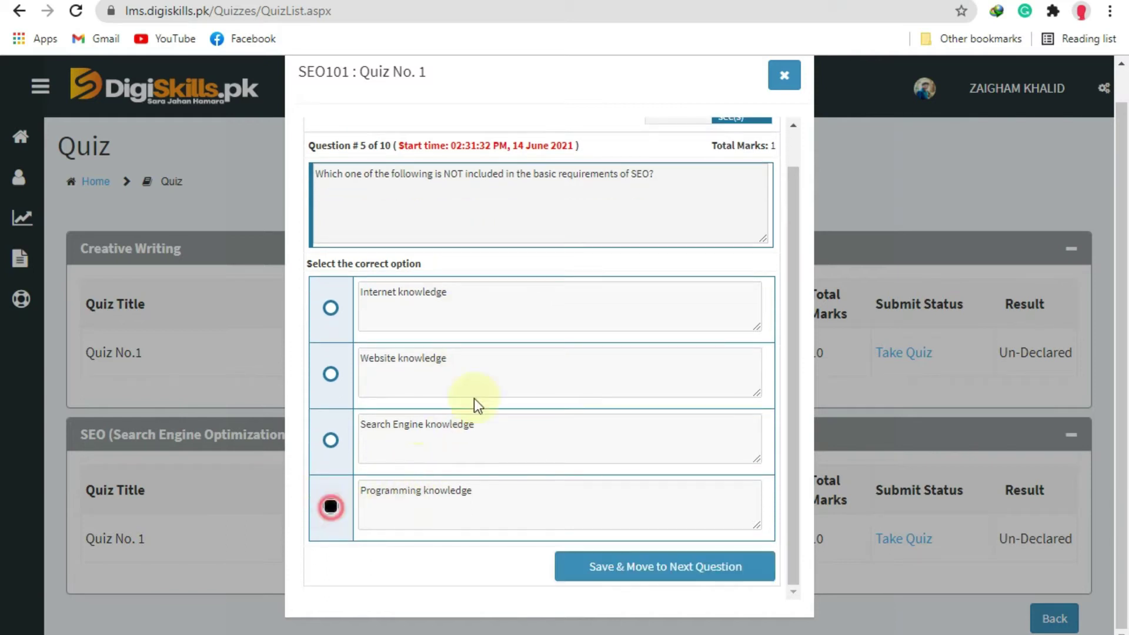
pyautogui.click(683, 568)
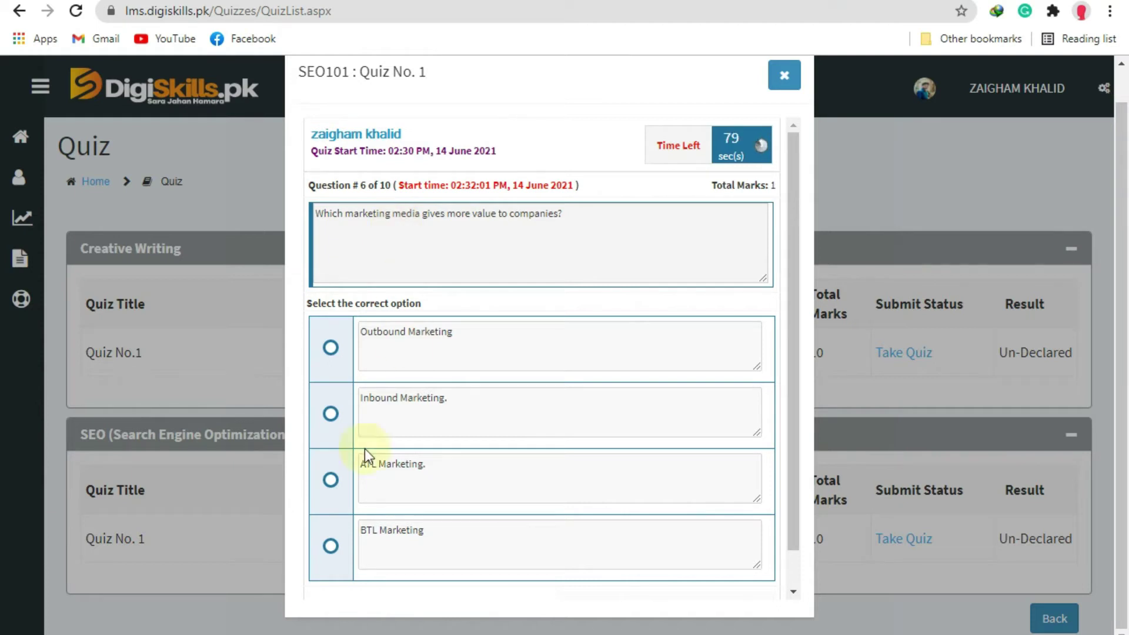
pyautogui.click(331, 413)
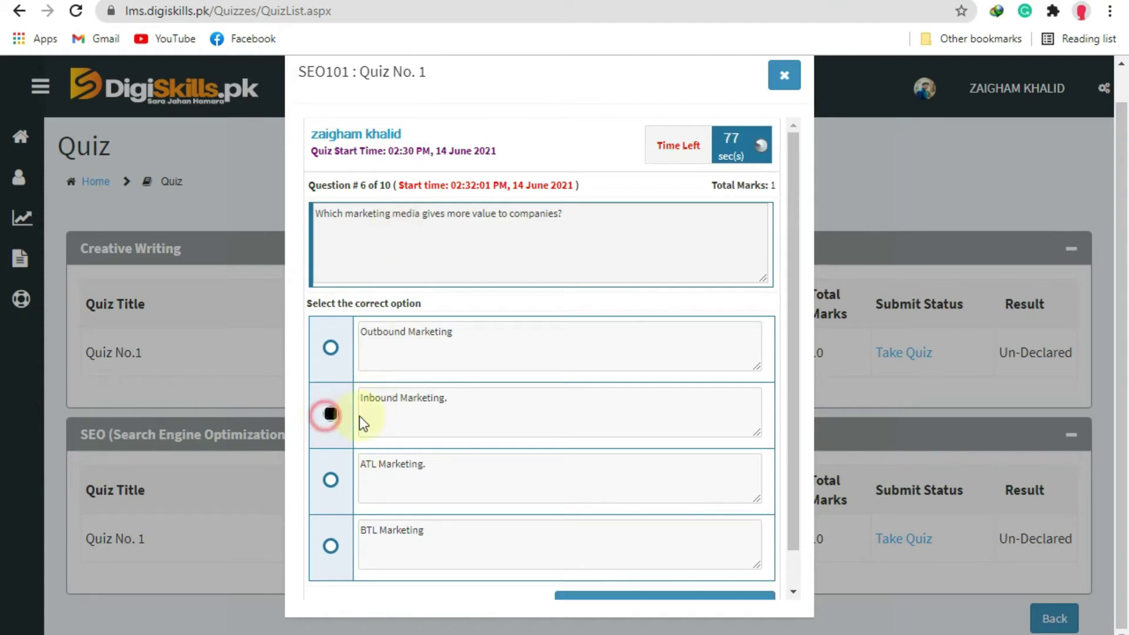
pyautogui.scroll(-1, 516, 392)
pyautogui.click(668, 566)
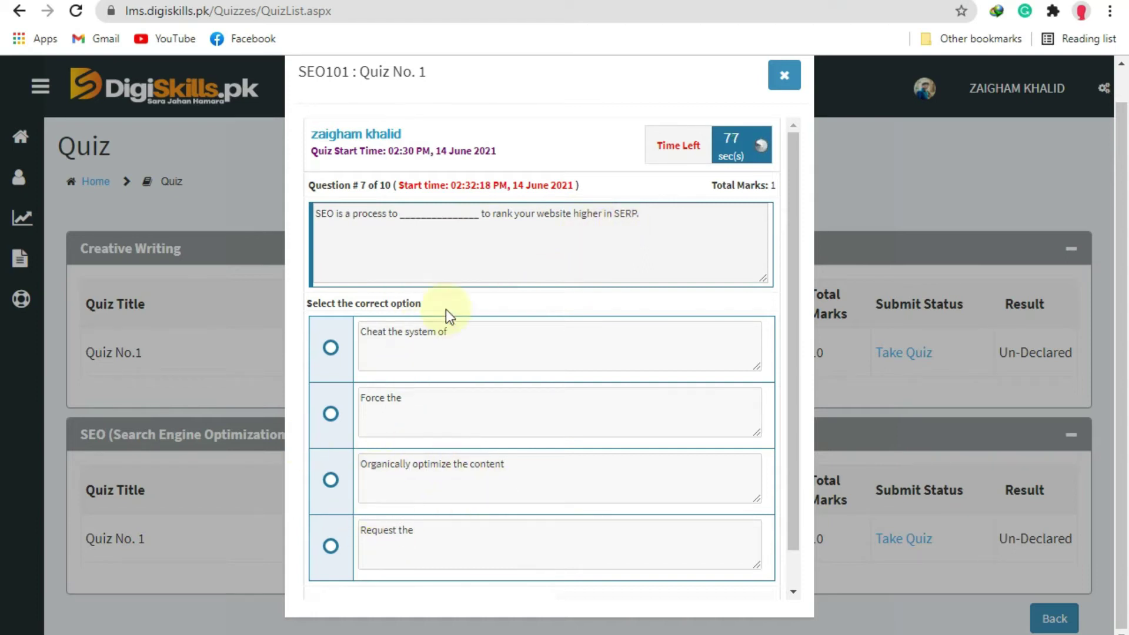
# - Answer question 7 with "Organically optimize the content" and question 8 on ranking factors with "On-page", saving each answer
pyautogui.click(329, 478)
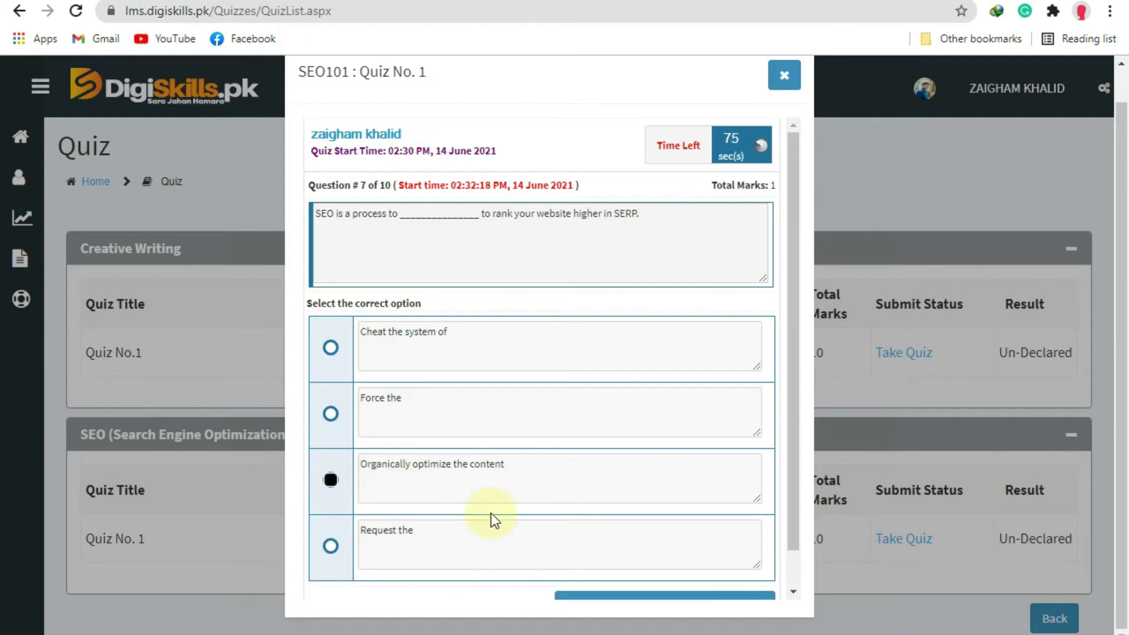
pyautogui.scroll(-1, 500, 447)
pyautogui.click(668, 575)
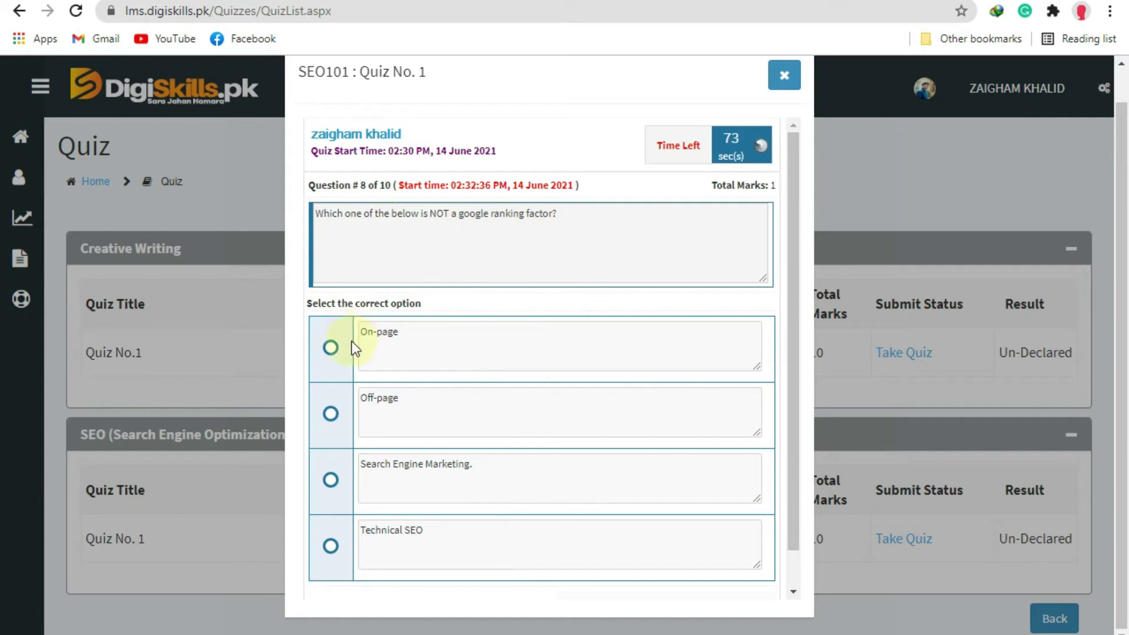
pyautogui.click(331, 347)
pyautogui.scroll(-1, 750, 469)
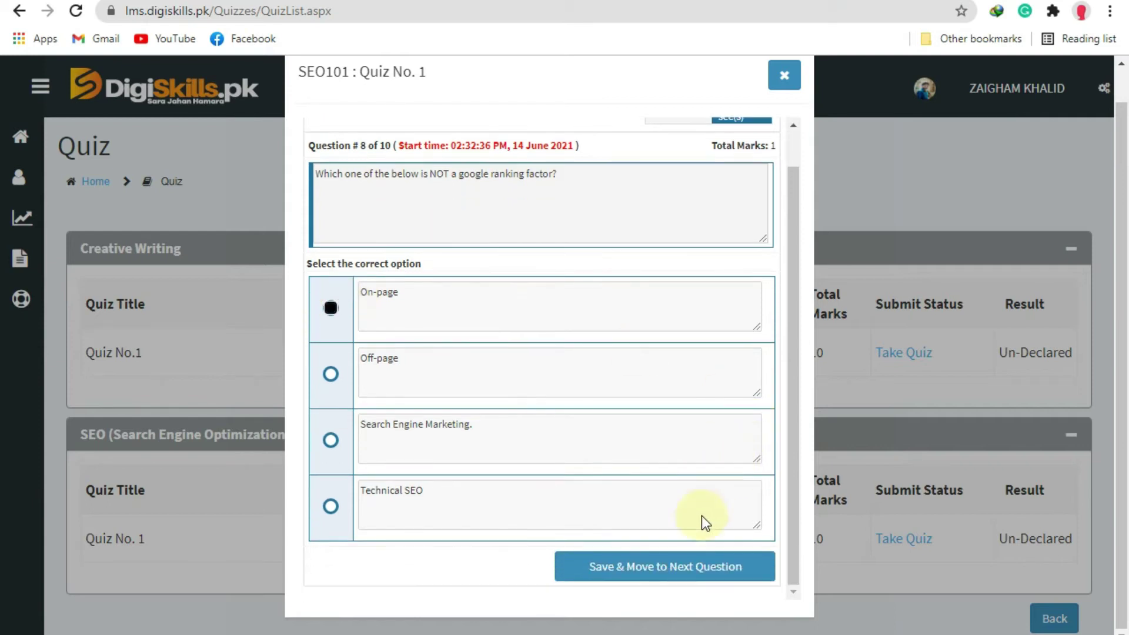
pyautogui.click(664, 579)
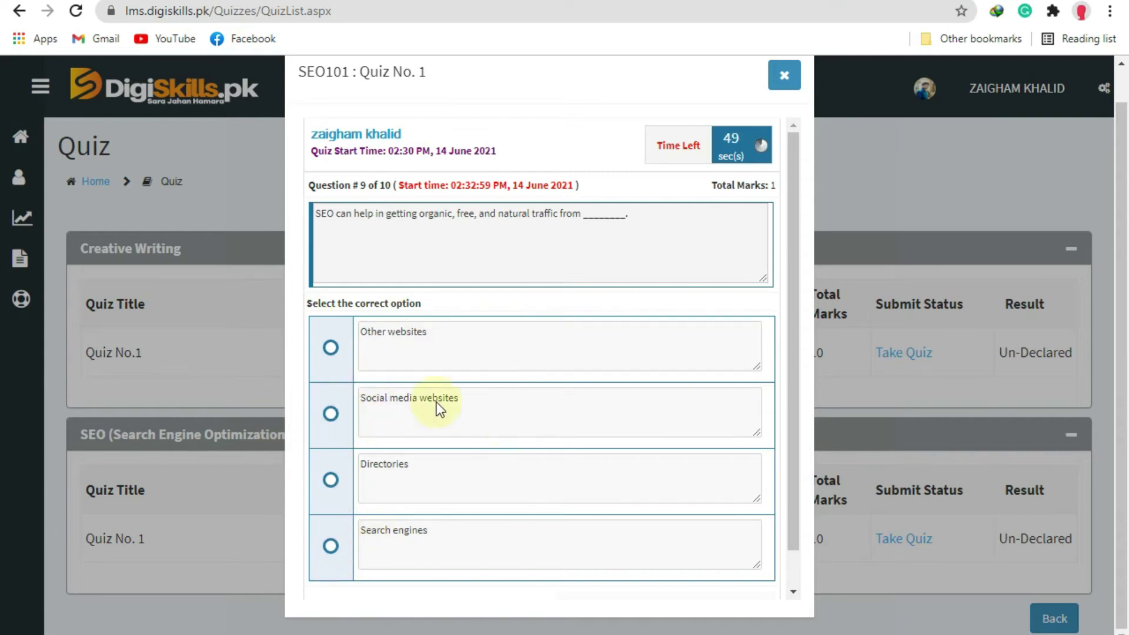
# - Finish and close the SEO quiz by answering question 9 with "Social media websites" and question 10 with "White hat SEO"
pyautogui.click(331, 415)
pyautogui.scroll(-1, 604, 428)
pyautogui.click(631, 558)
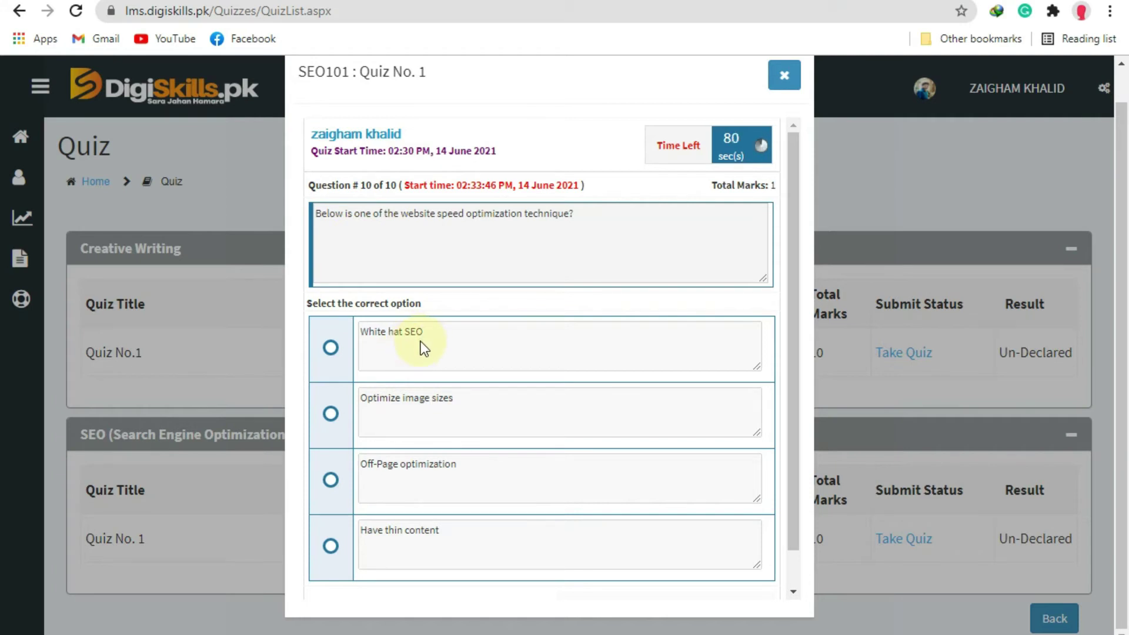
pyautogui.scroll(-1, 421, 344)
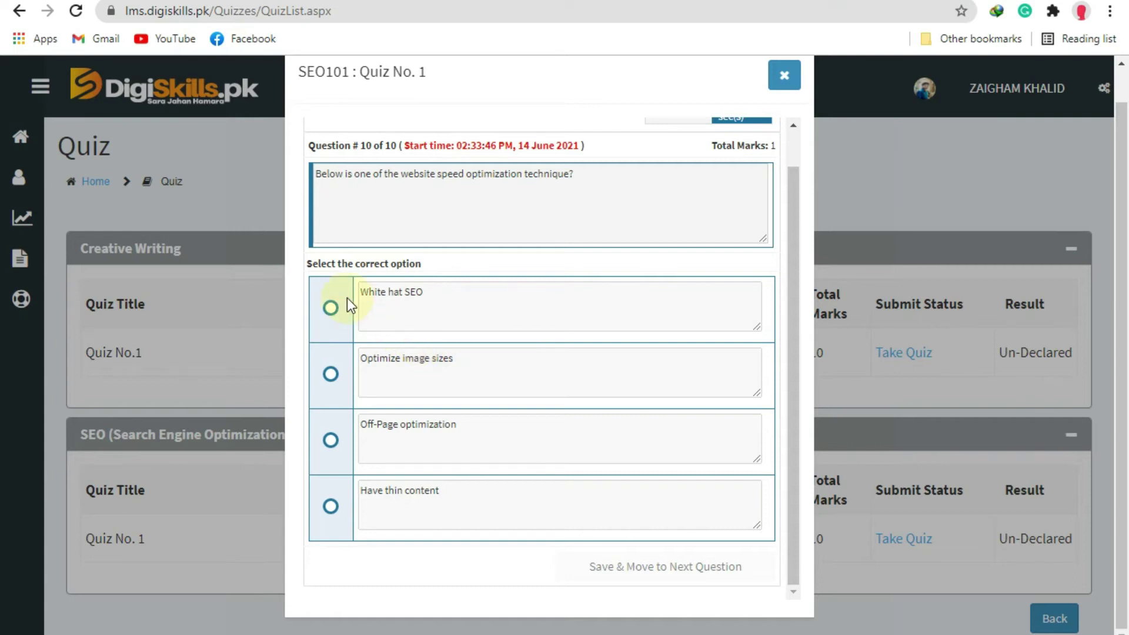
pyautogui.click(330, 310)
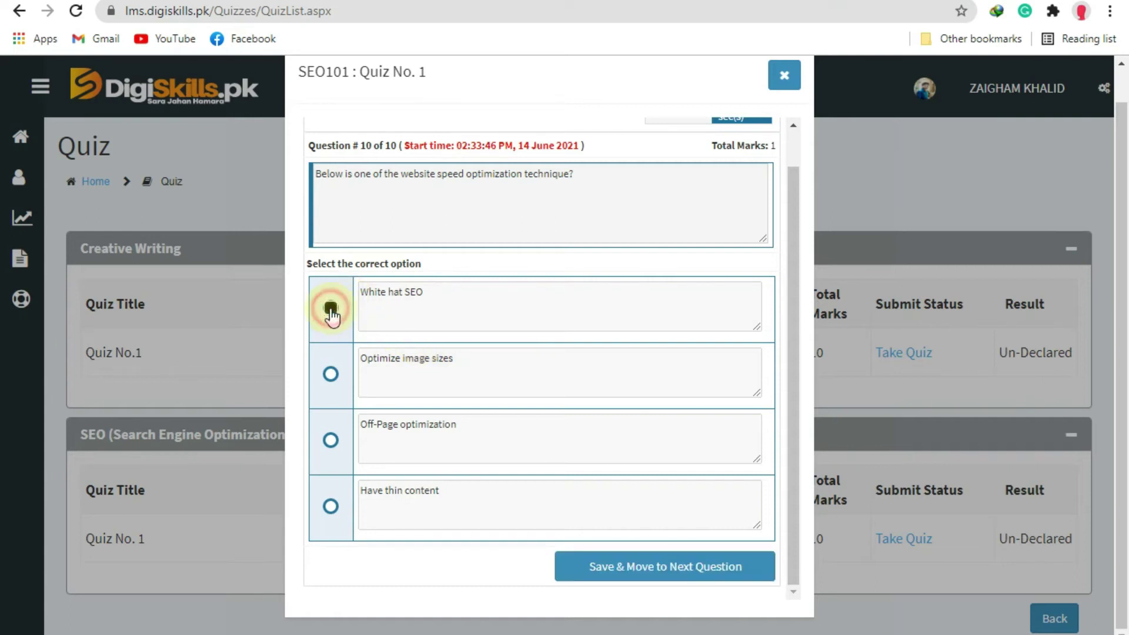
pyautogui.click(670, 577)
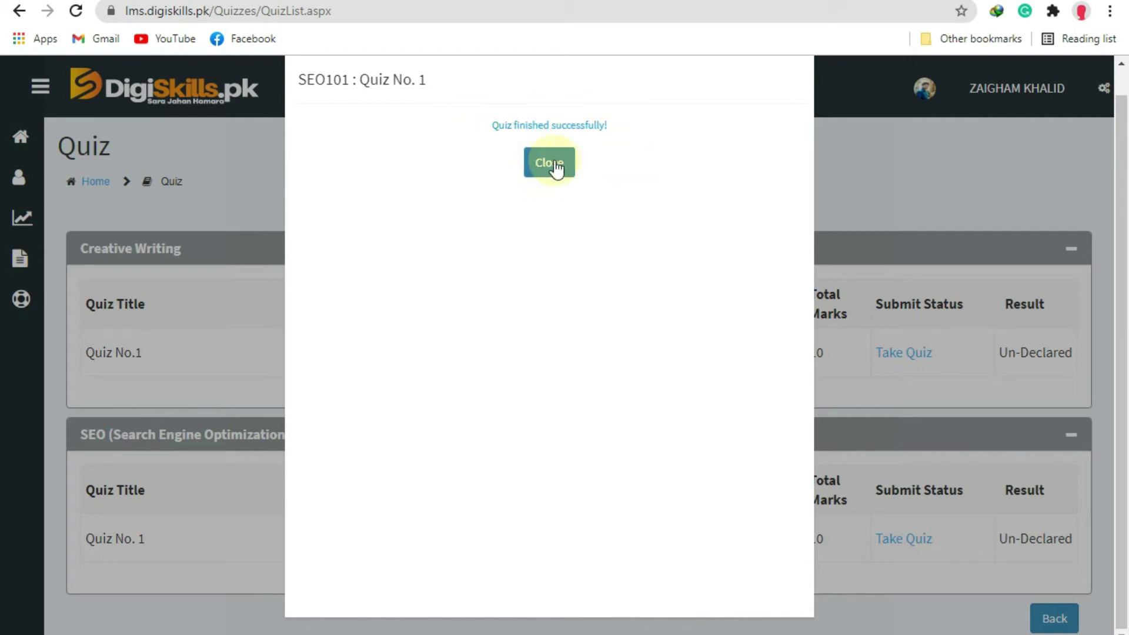
pyautogui.click(556, 168)
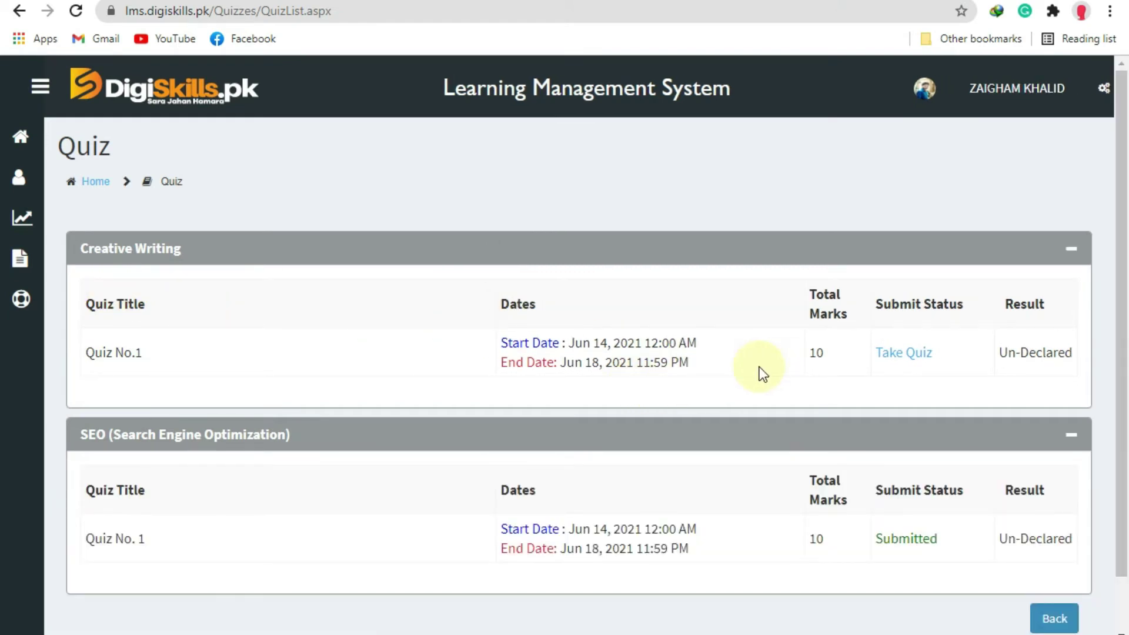
# - Start the Creative Writing Quiz No.1 and answer question 1 with "Greeting Cards", saving the answer
pyautogui.click(898, 353)
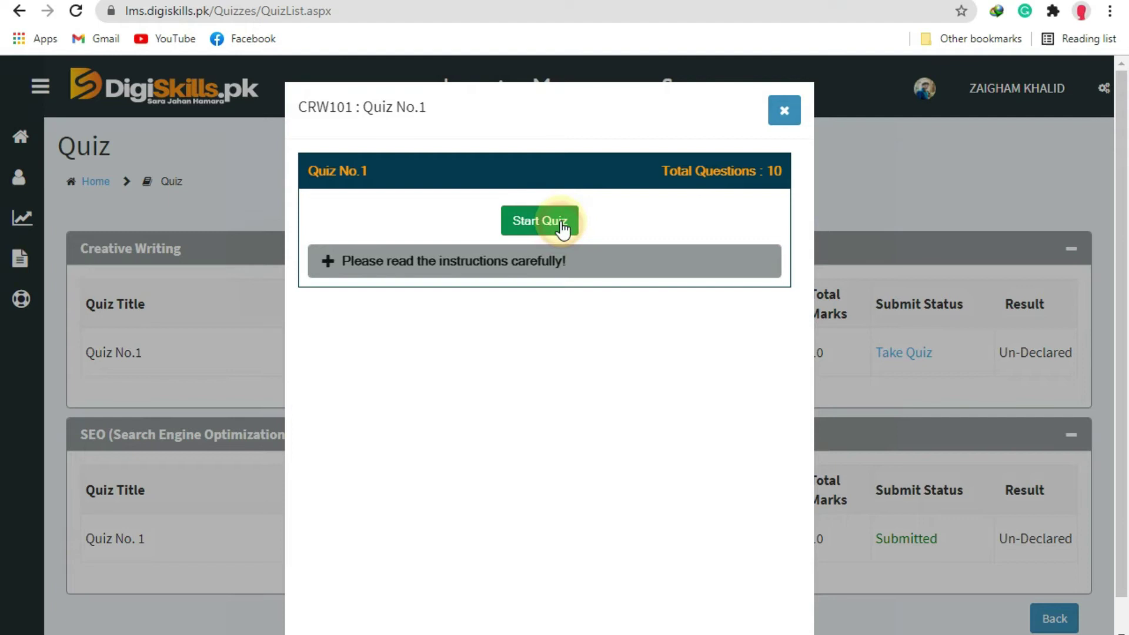
pyautogui.click(563, 224)
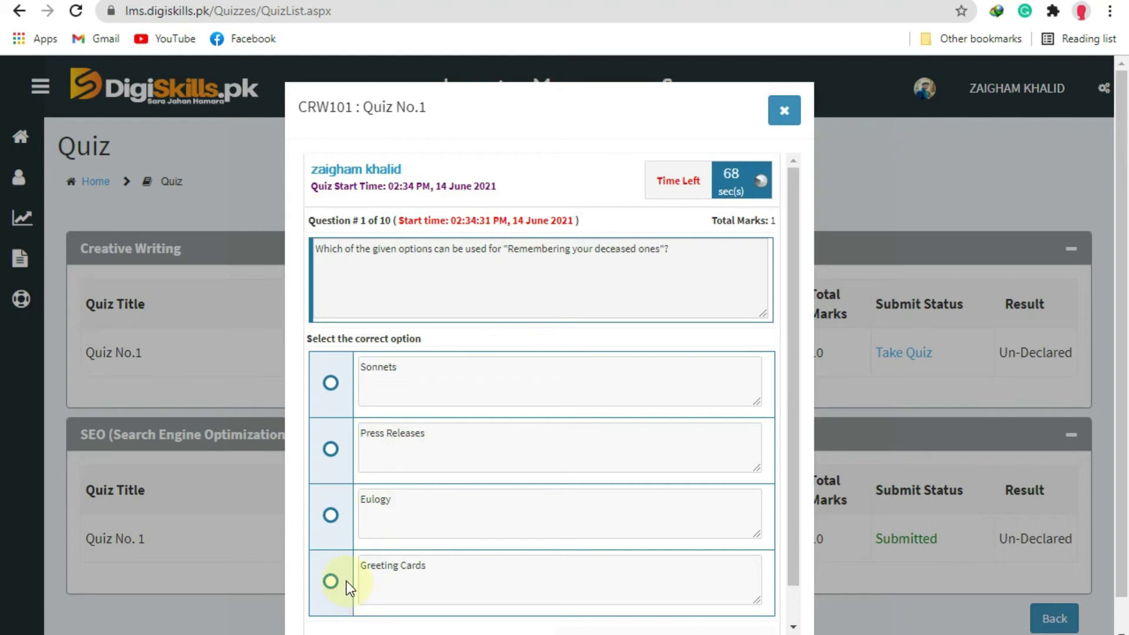
pyautogui.click(330, 581)
pyautogui.scroll(-1, 663, 517)
pyautogui.click(658, 601)
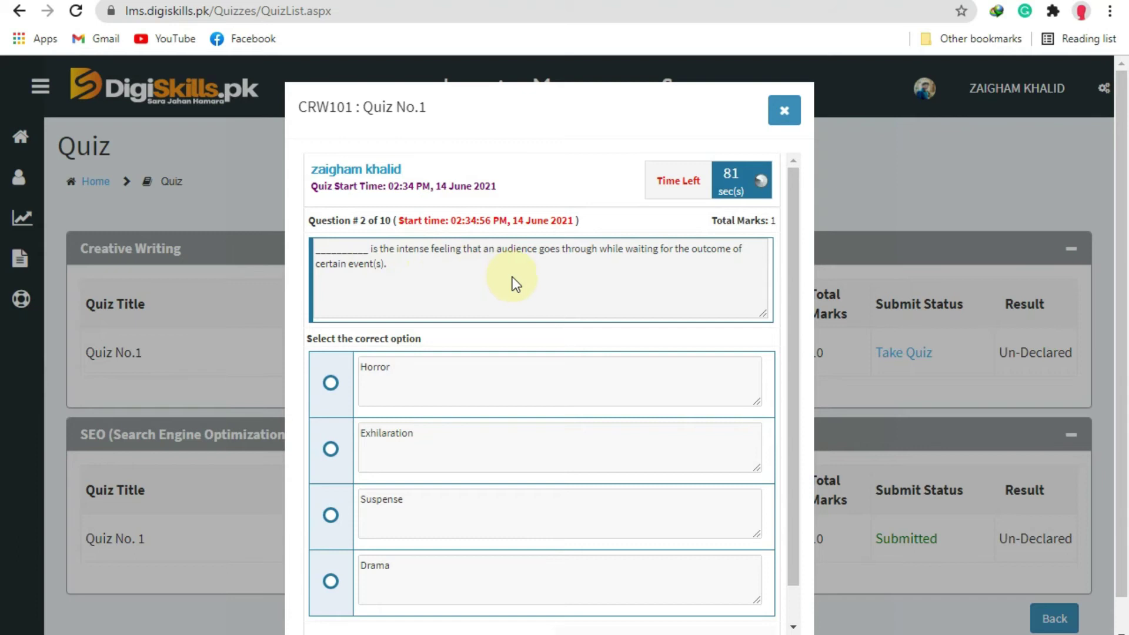
# - Answer question 2 on the audience's intense feeling with "Suspense" and question 3 on non-fiction writing with "Limericks", saving each answer
pyautogui.scroll(-1, 442, 481)
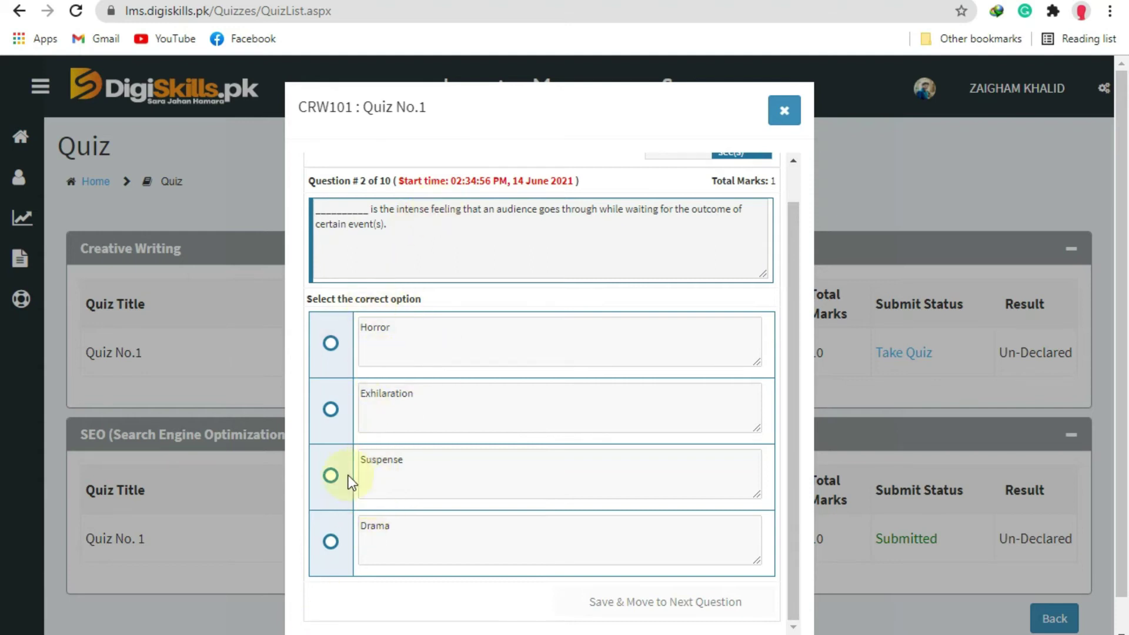
pyautogui.click(330, 476)
pyautogui.click(615, 564)
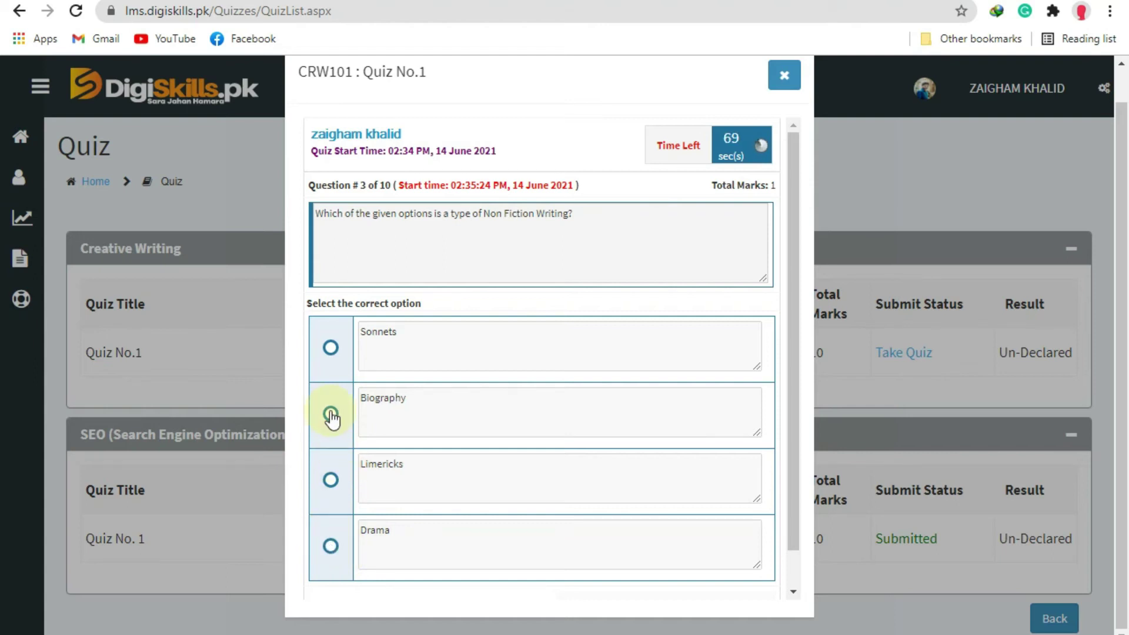
pyautogui.click(331, 483)
pyautogui.scroll(-1, 496, 433)
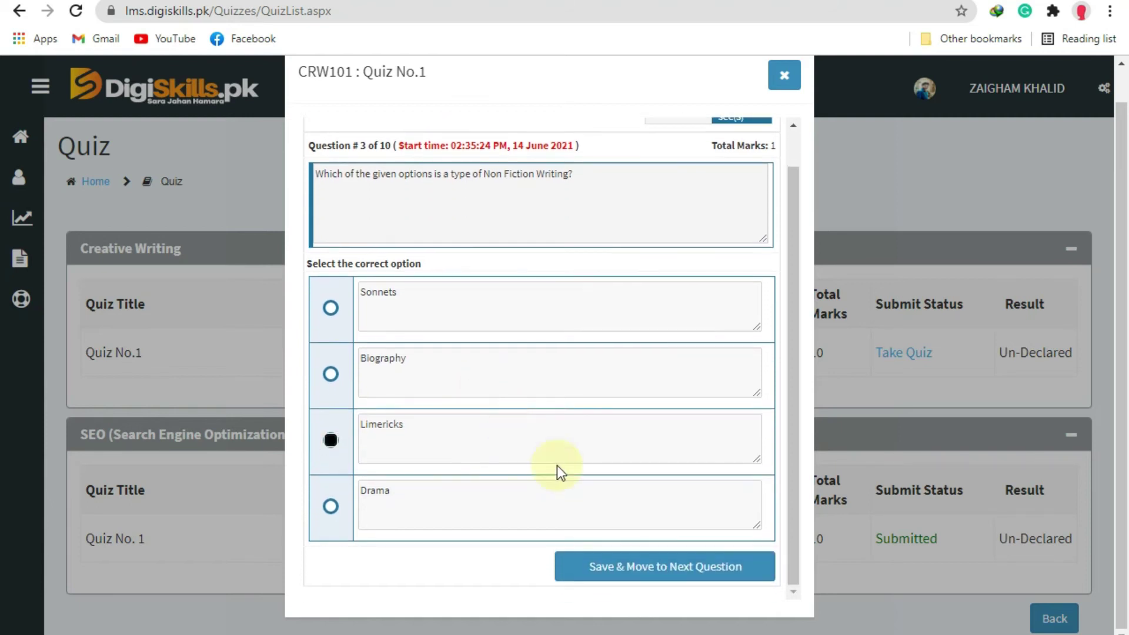
pyautogui.click(696, 579)
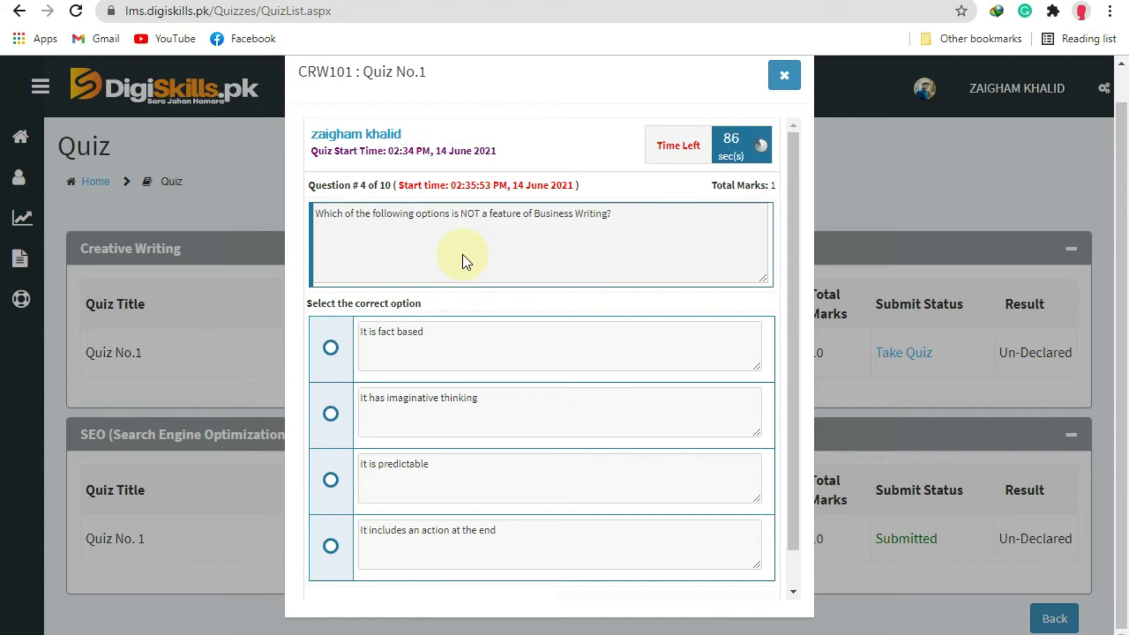
# - Answer question 4 with "It includes an action at the end" and question 5 with "3 verses- 5 syllables, 7 syllables, 5 syllables", saving each answer
pyautogui.scroll(-1, 464, 255)
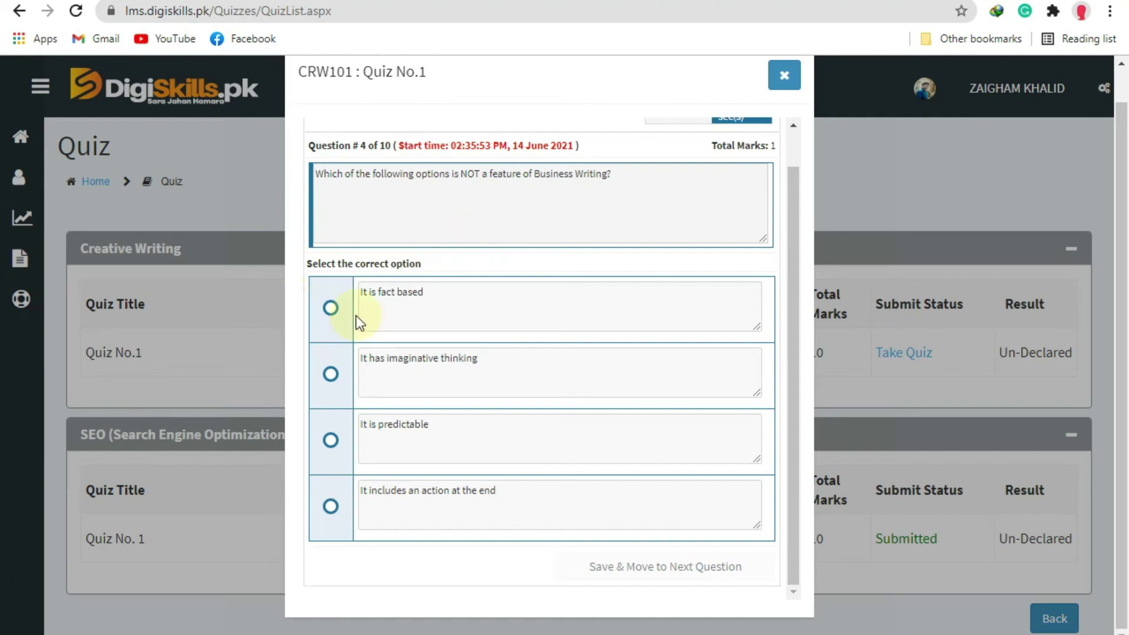
pyautogui.click(330, 309)
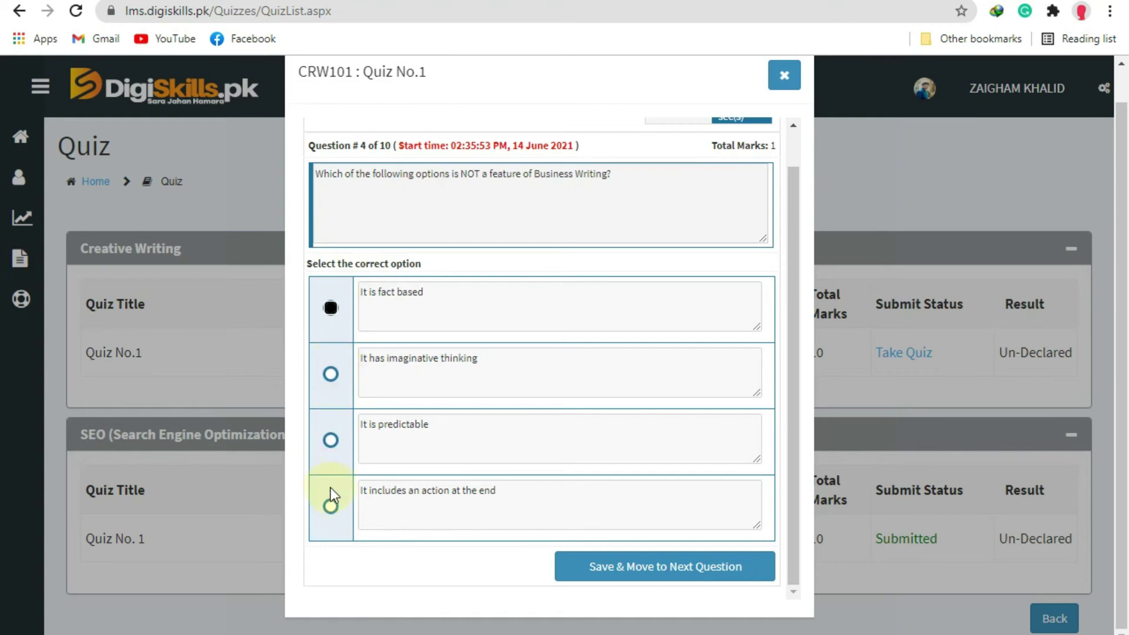
pyautogui.click(328, 528)
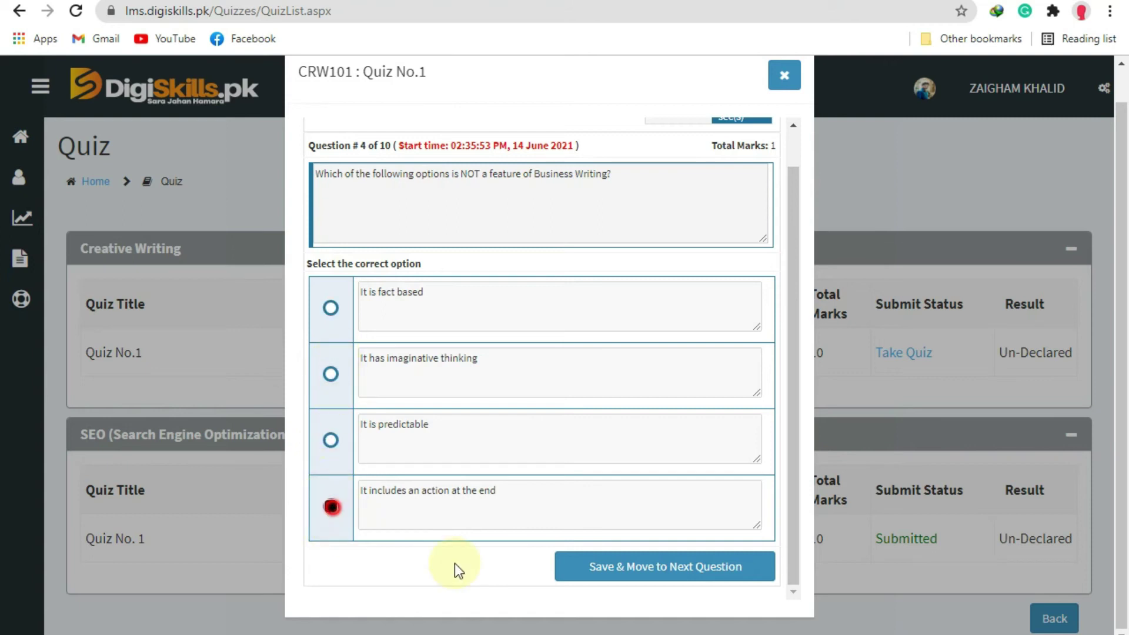
pyautogui.click(631, 571)
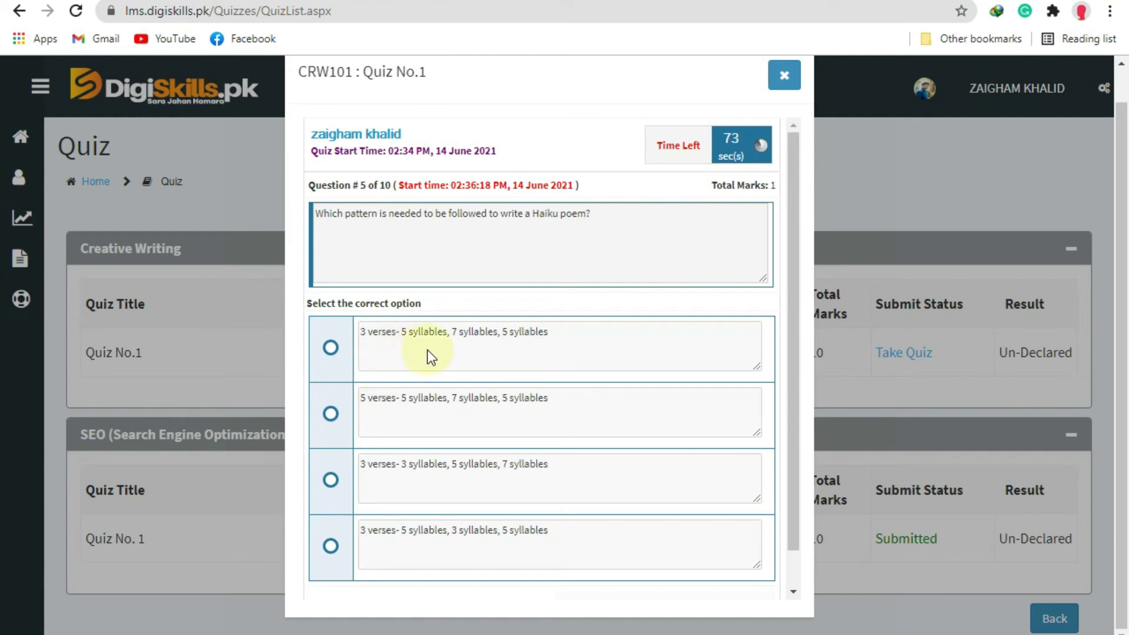
pyautogui.scroll(-1, 442, 342)
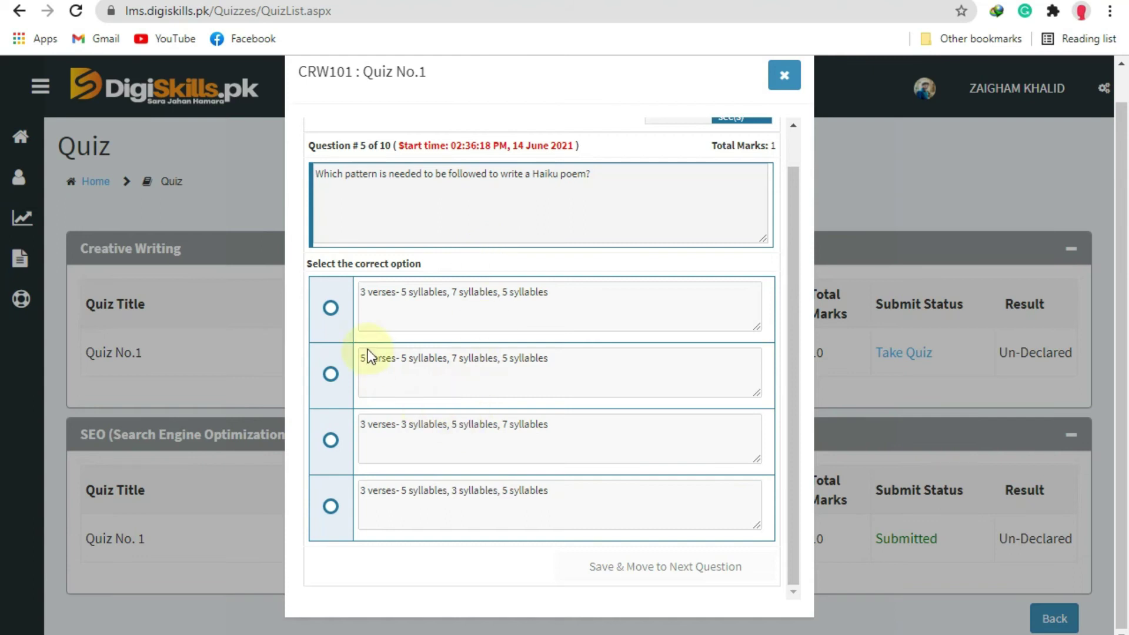
pyautogui.click(333, 310)
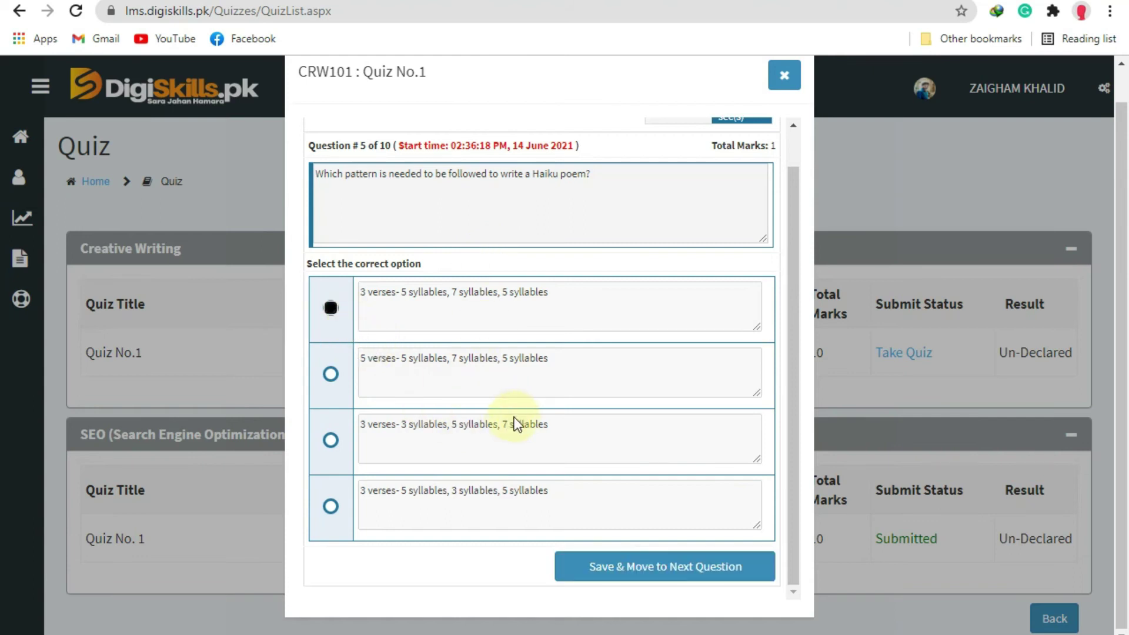
pyautogui.click(628, 566)
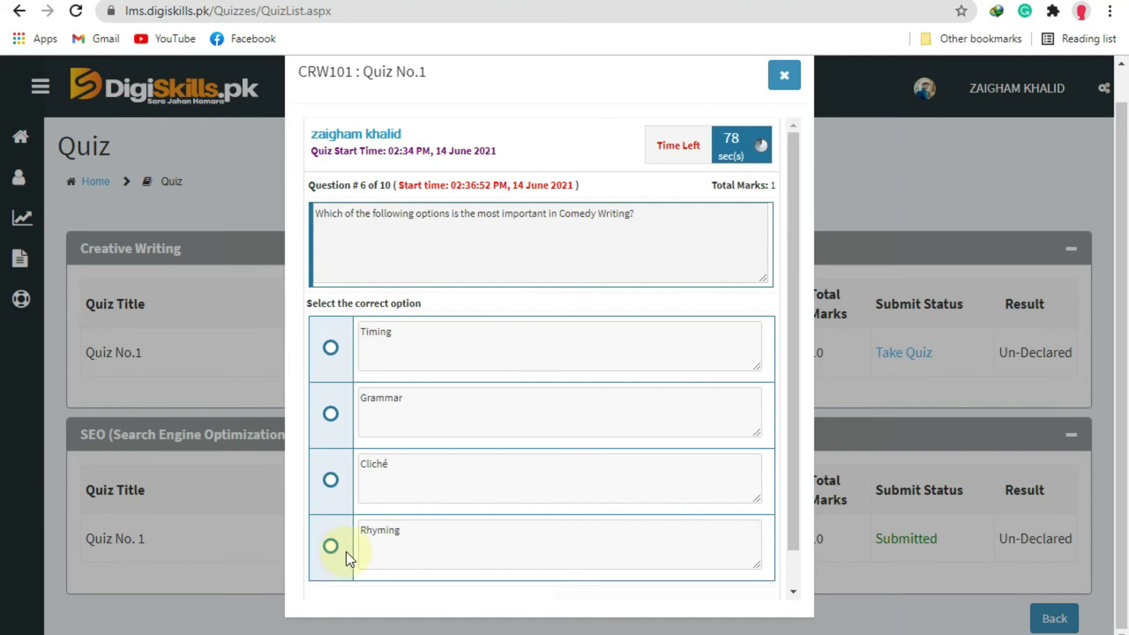
# - Answer question 6 on comedy writing with "Rhyming" and question 7 on exaggerated sarcasm with "Manic", saving each answer
pyautogui.click(331, 546)
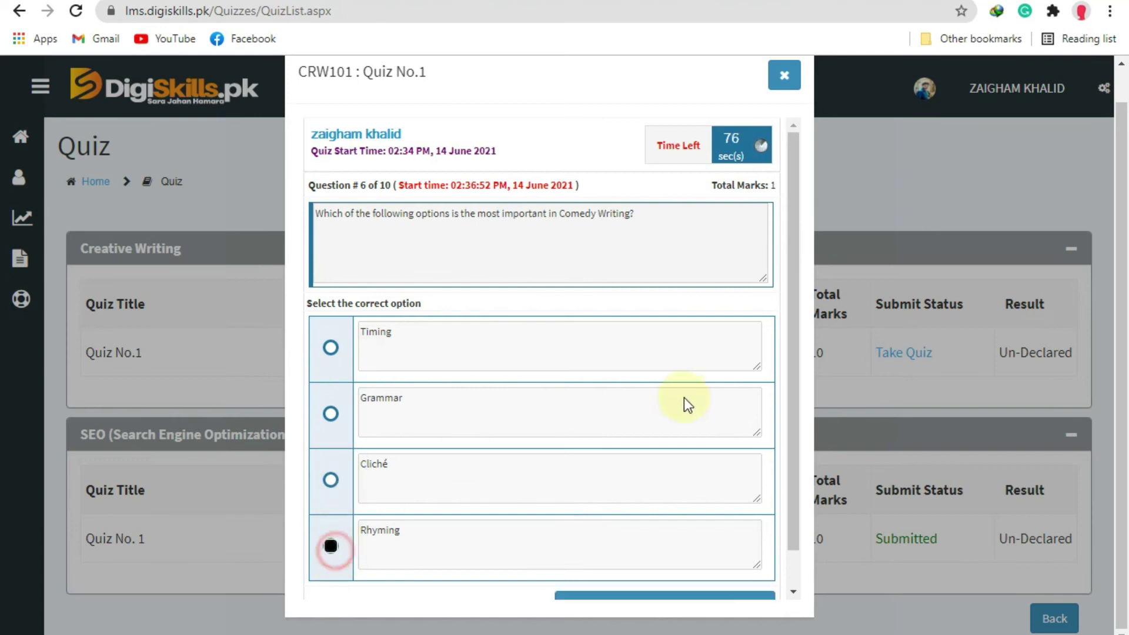
pyautogui.scroll(-1, 686, 398)
pyautogui.click(735, 573)
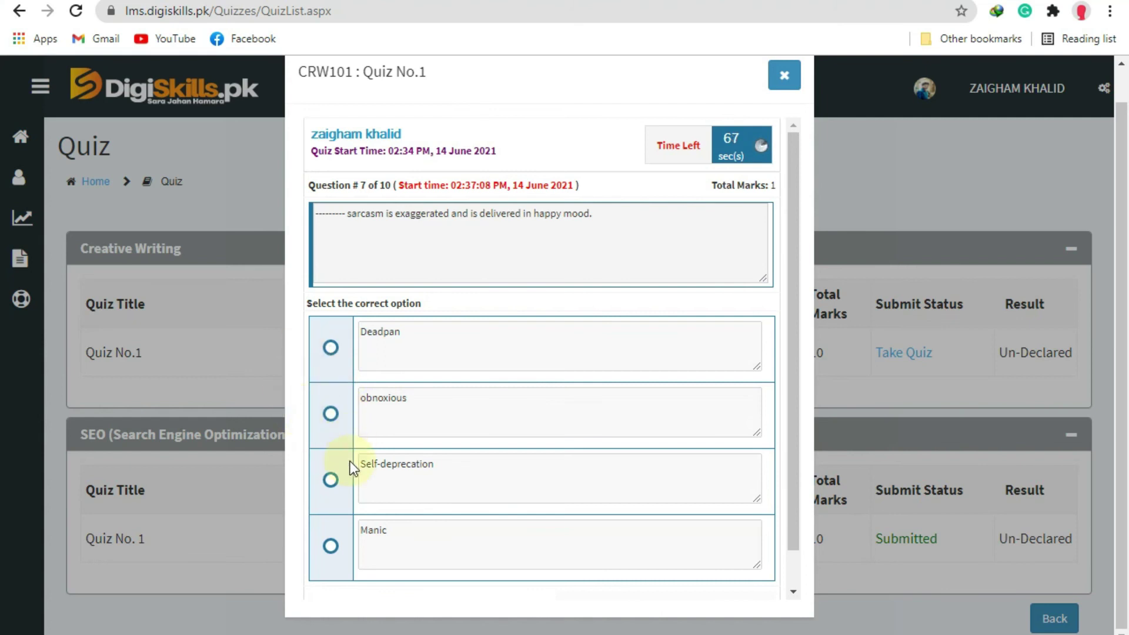
pyautogui.click(331, 546)
pyautogui.scroll(-1, 627, 337)
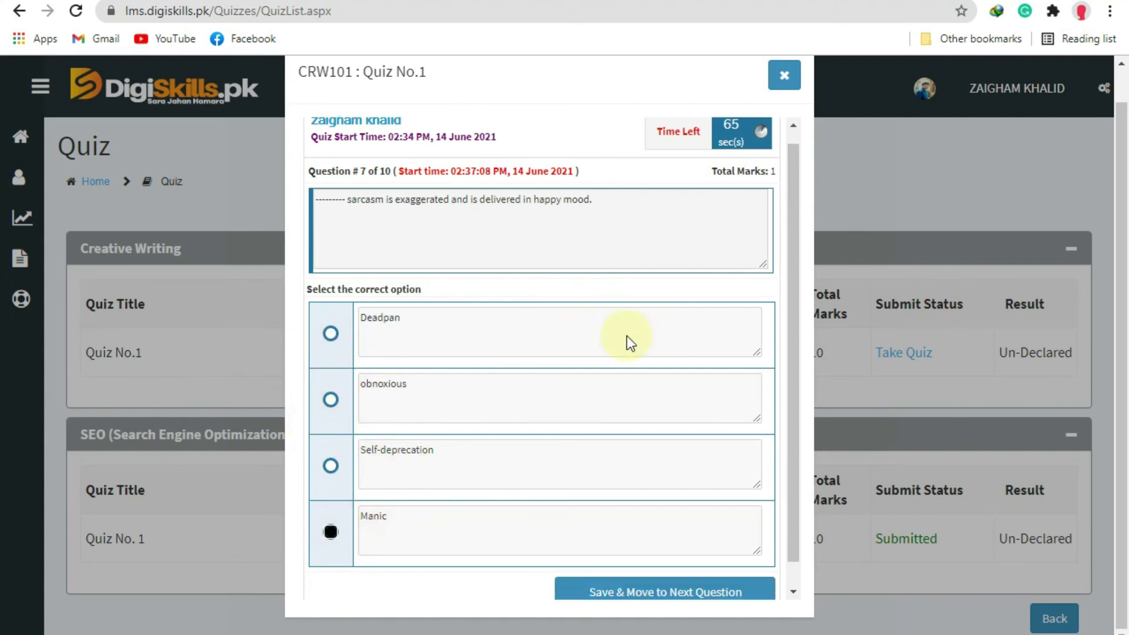
pyautogui.click(675, 574)
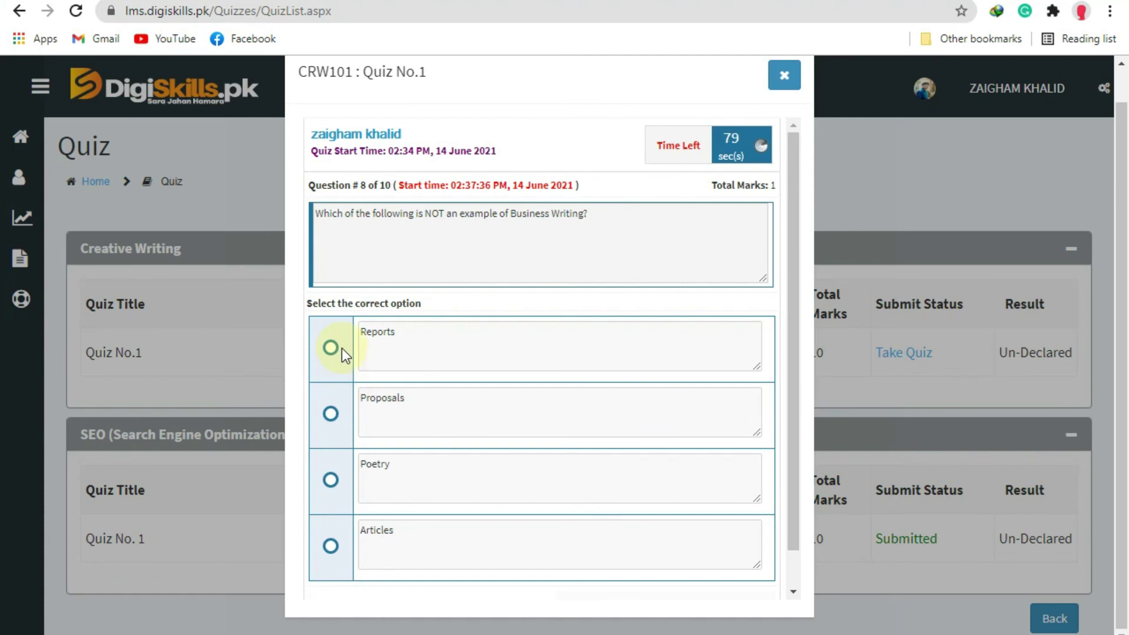
# - Answer question 8 on business writing with "Proposals" and question 9 on the kind of sarcasm with "Brooding sarcasm", saving each answer
pyautogui.click(330, 414)
pyautogui.scroll(-2, 482, 460)
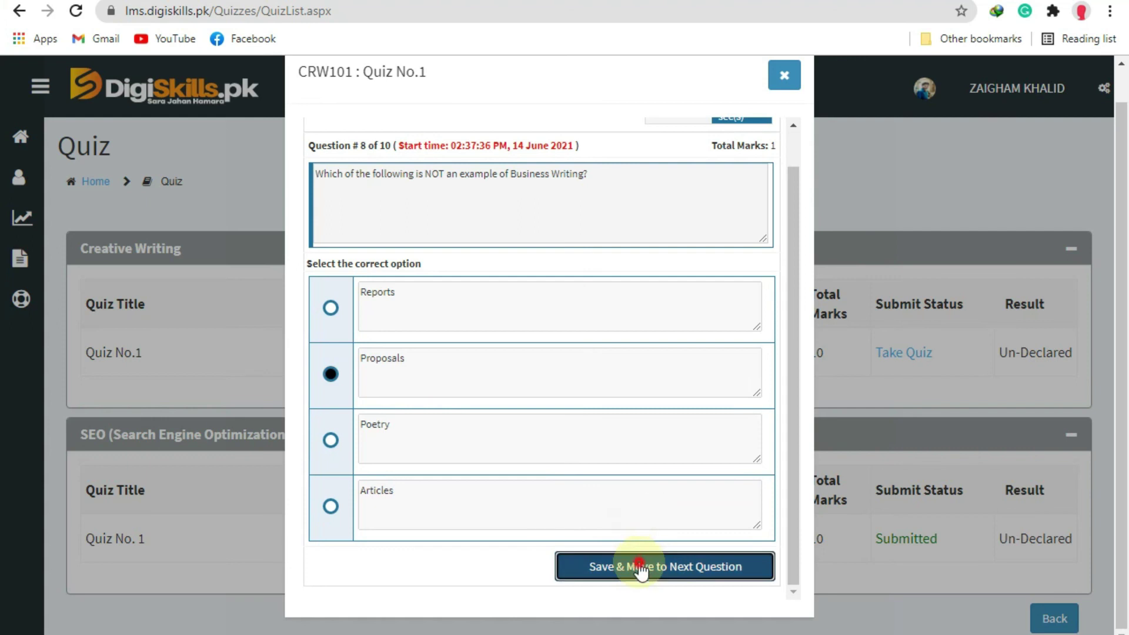
pyautogui.click(632, 561)
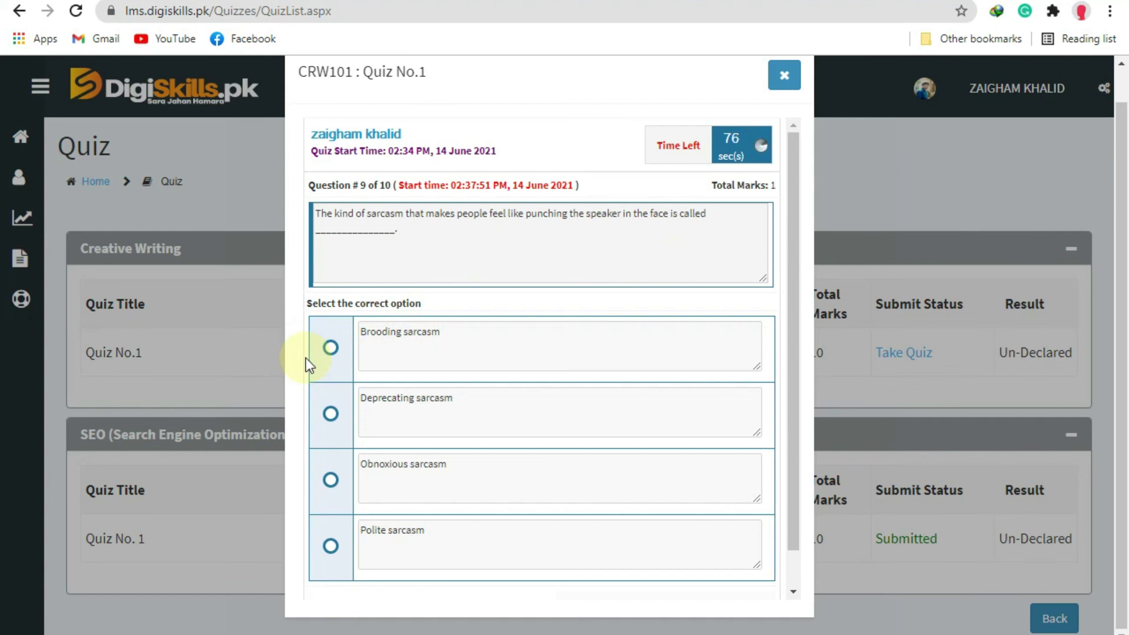
pyautogui.click(331, 348)
pyautogui.scroll(-1, 541, 429)
pyautogui.click(645, 565)
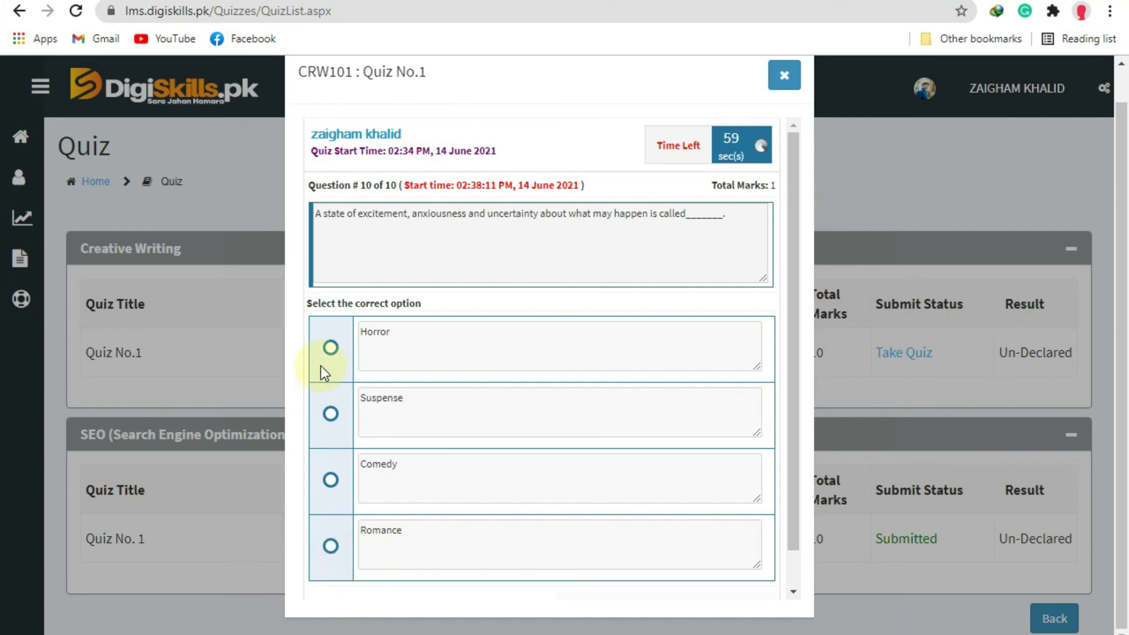
# - Answer question 10 with "Suspense", save it to finish the Creative Writing quiz, and close the quiz window
pyautogui.click(332, 414)
pyautogui.scroll(-1, 580, 429)
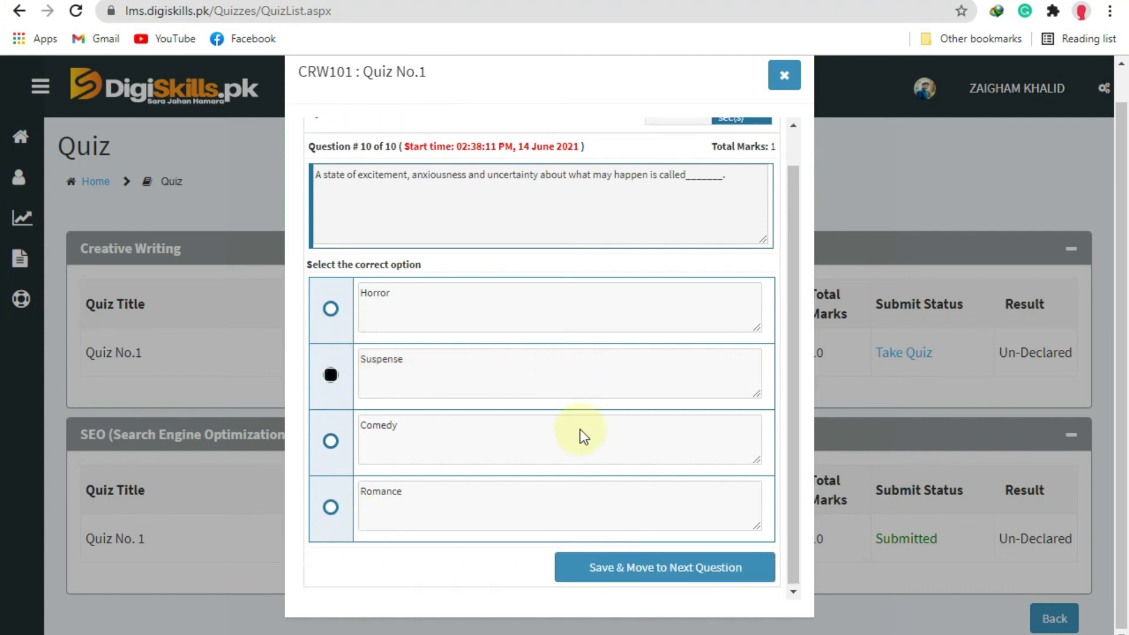
pyautogui.click(649, 566)
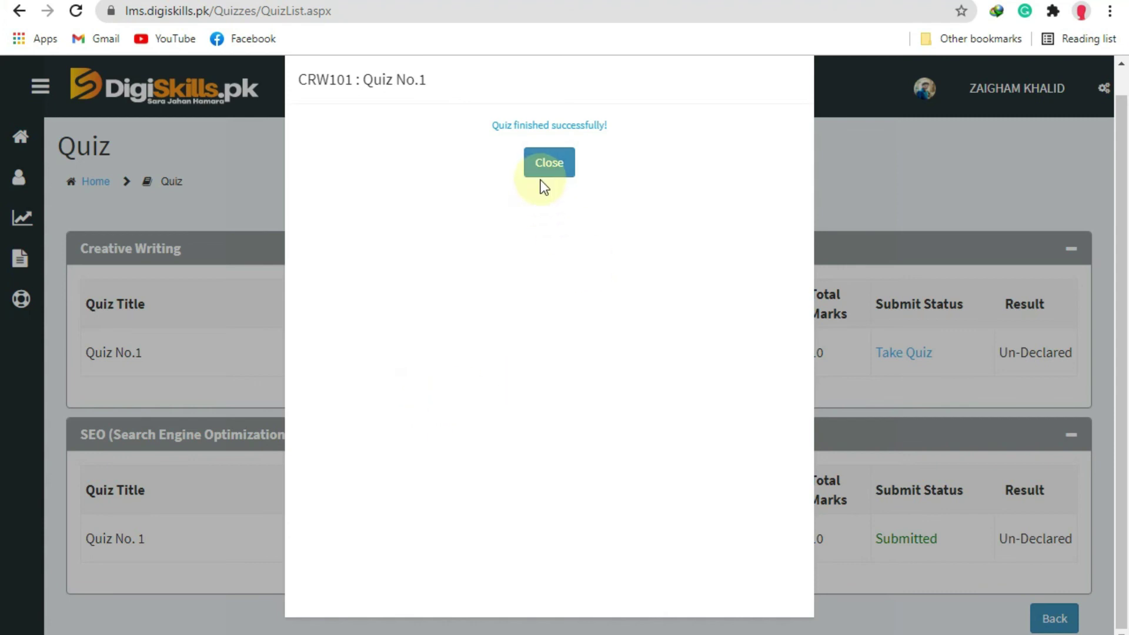
pyautogui.click(560, 167)
pyautogui.click(559, 165)
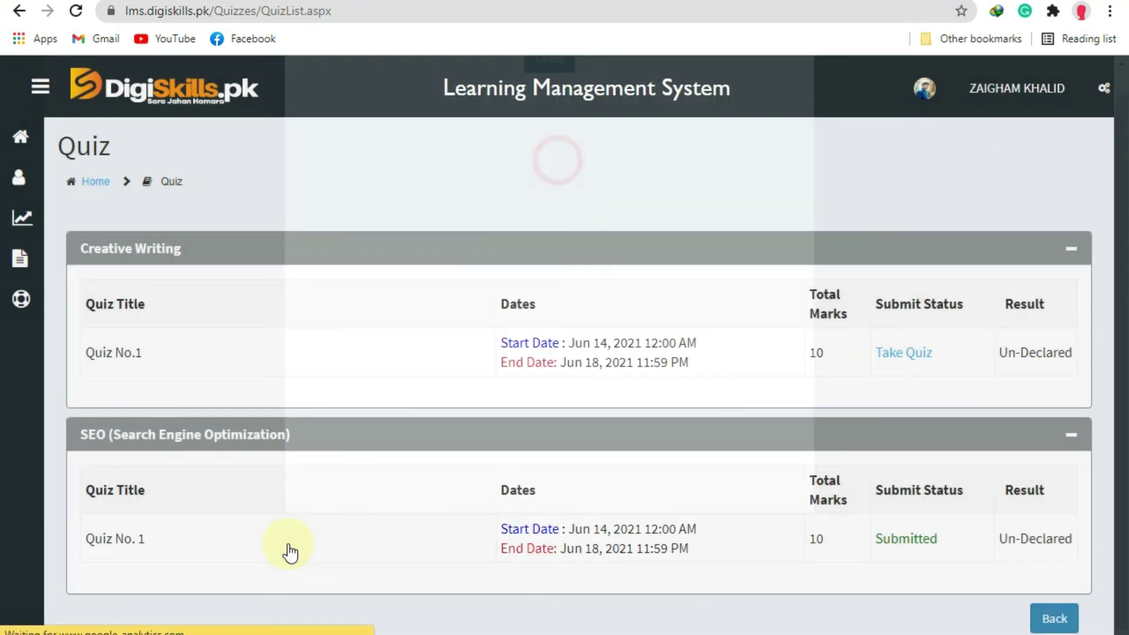